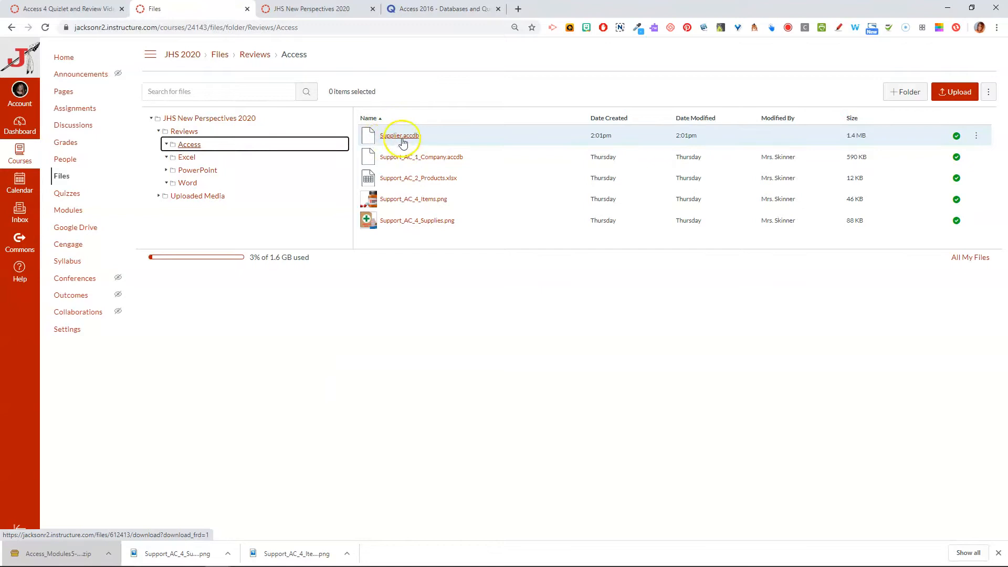
# - Download Supplier.accdb from Canvas into the Access 5 folder and open it in a maximized Access window
pyautogui.click(975, 135)
pyautogui.click(953, 164)
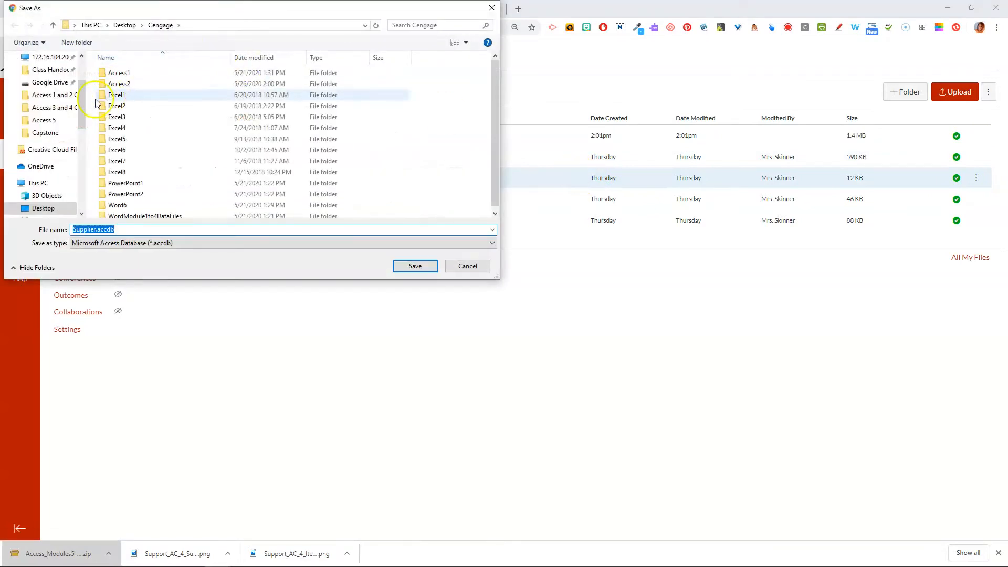
pyautogui.click(44, 120)
pyautogui.click(415, 266)
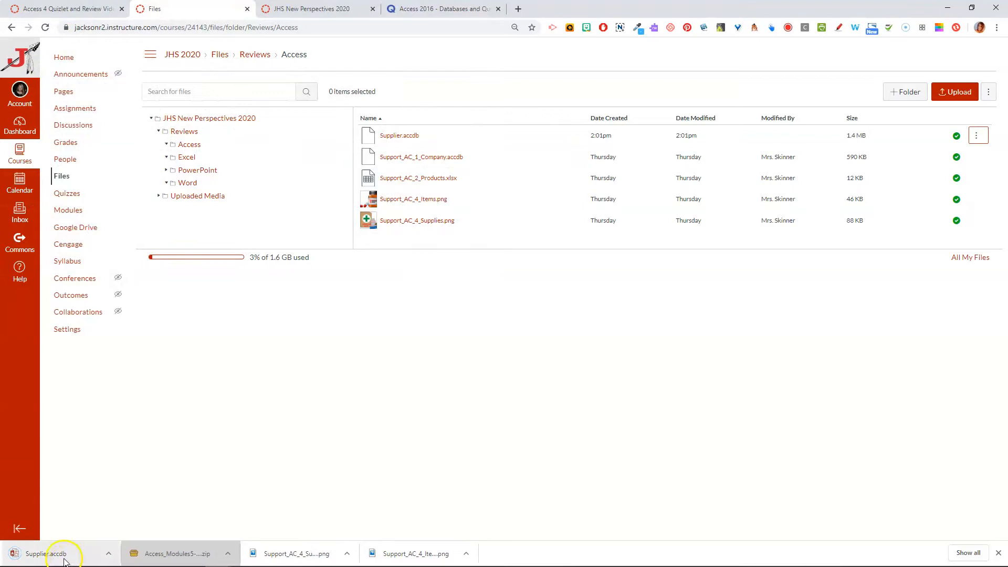
pyautogui.click(63, 553)
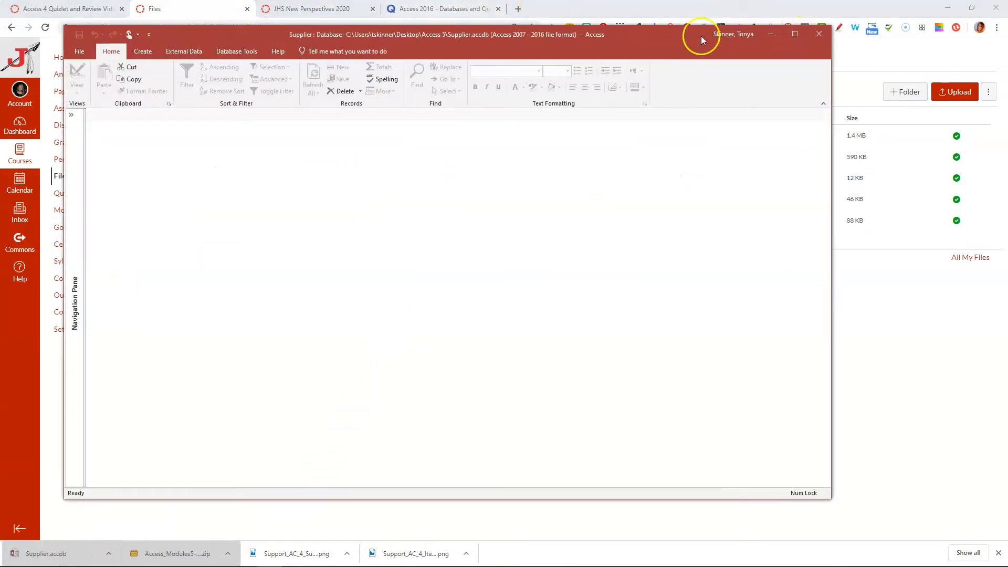
pyautogui.doubleClick(386, 33)
# - Expand the Navigation Pane to list all of Supplier's tables, queries, forms and reports
pyautogui.click(11, 315)
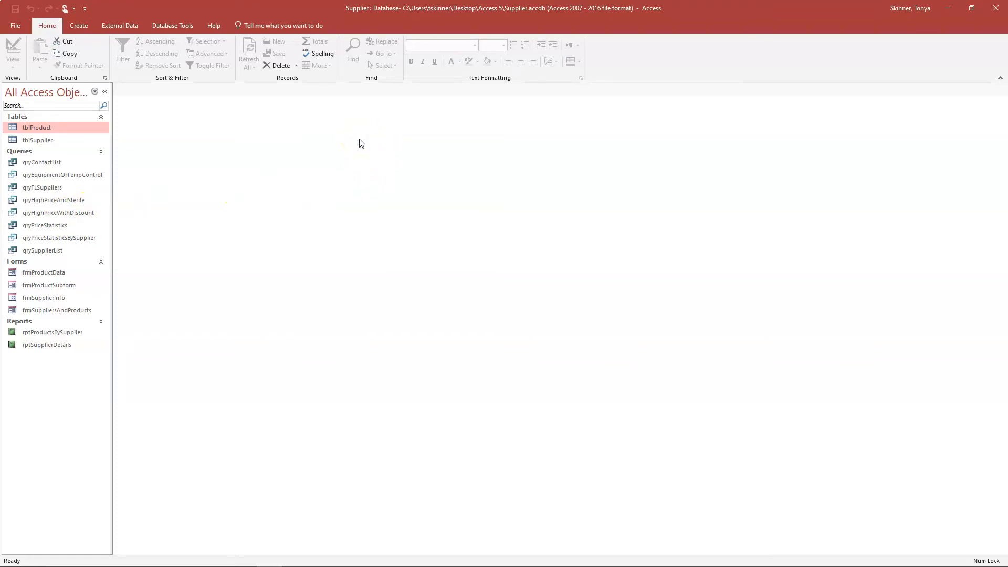
# - Replace the placeholders in tblSupplier's first record with the contact's first and last name, then close the table
pyautogui.doubleClick(49, 142)
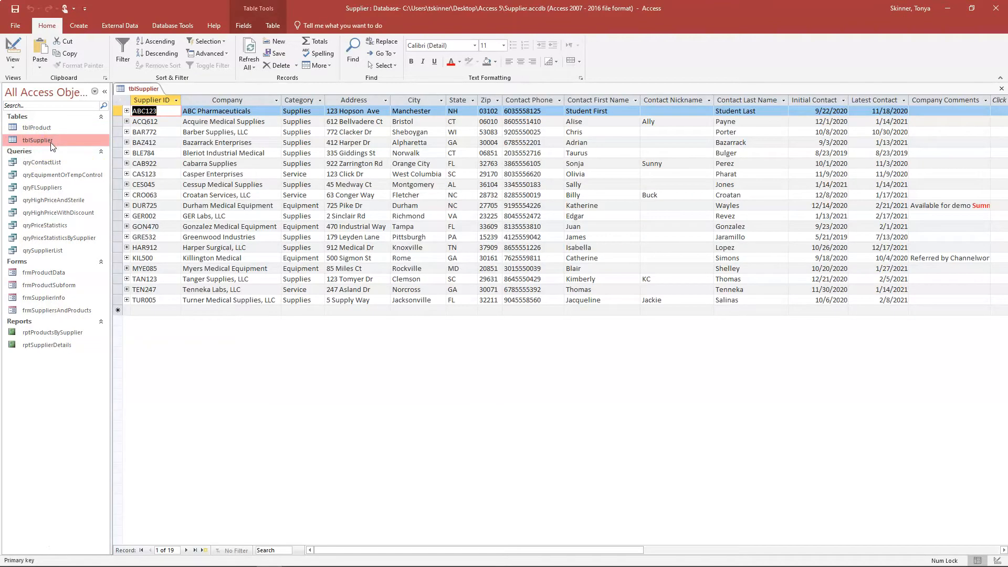
pyautogui.click(751, 111)
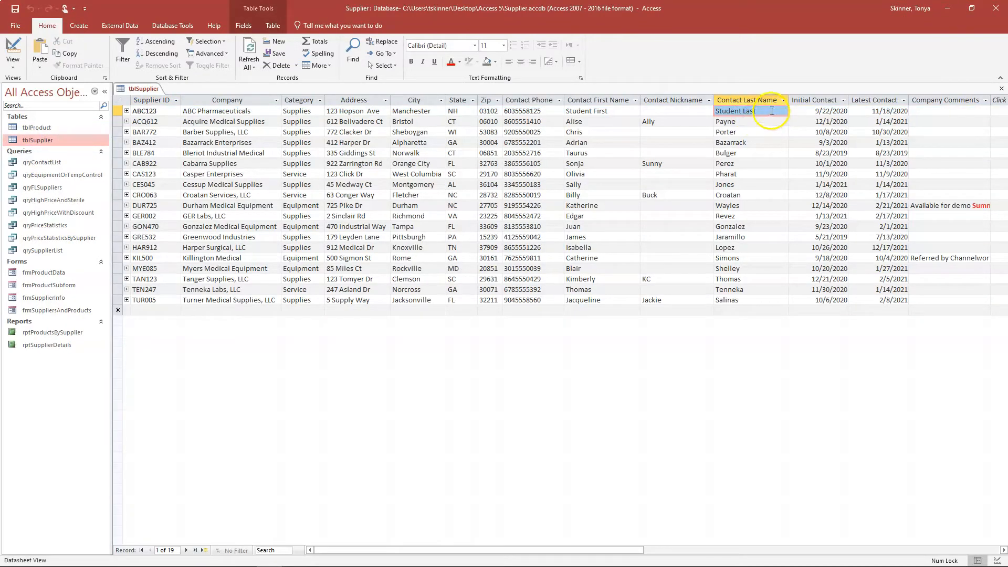
pyautogui.click(609, 111)
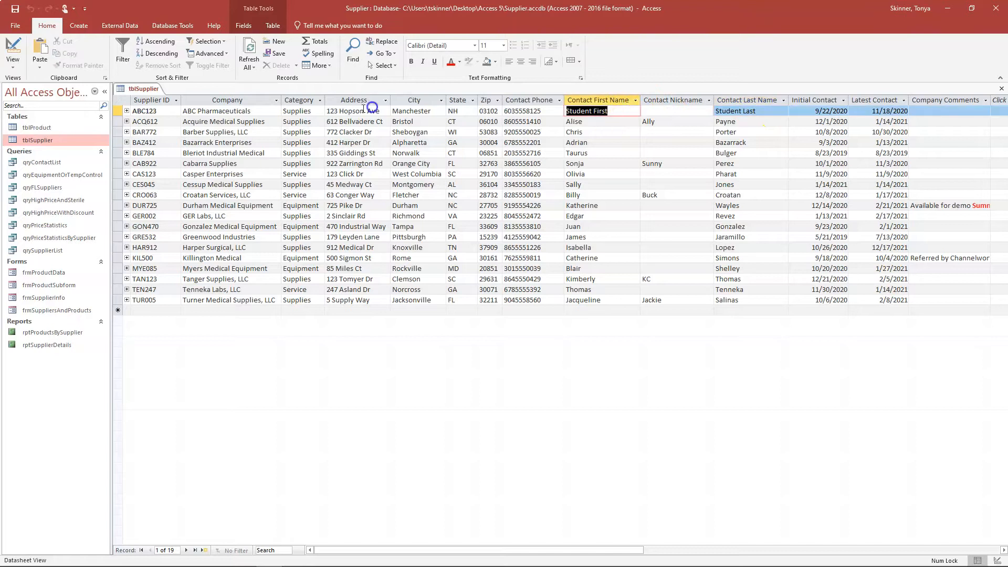
pyautogui.press('Tab')
pyautogui.press('Tab')
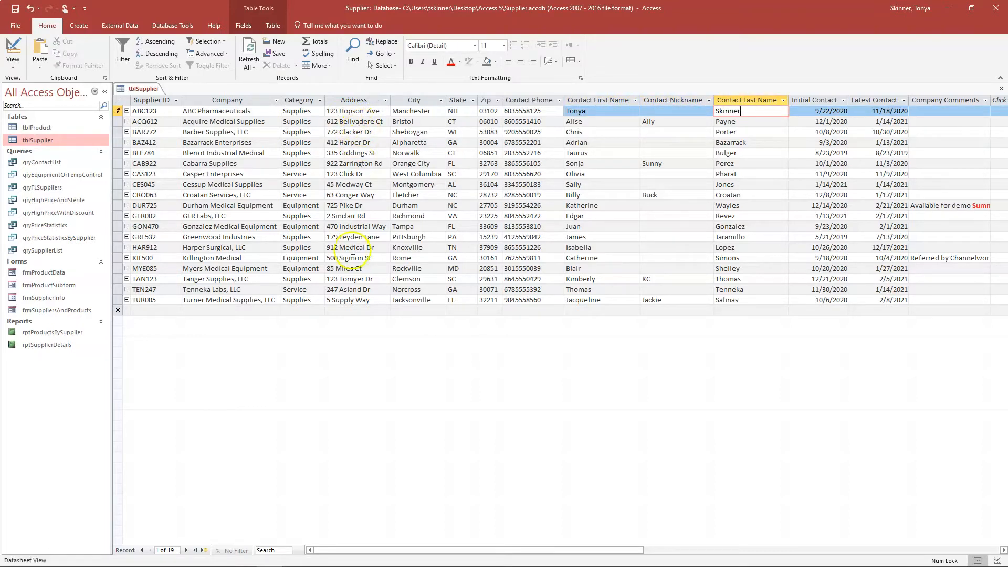
pyautogui.rightClick(140, 89)
pyautogui.click(151, 111)
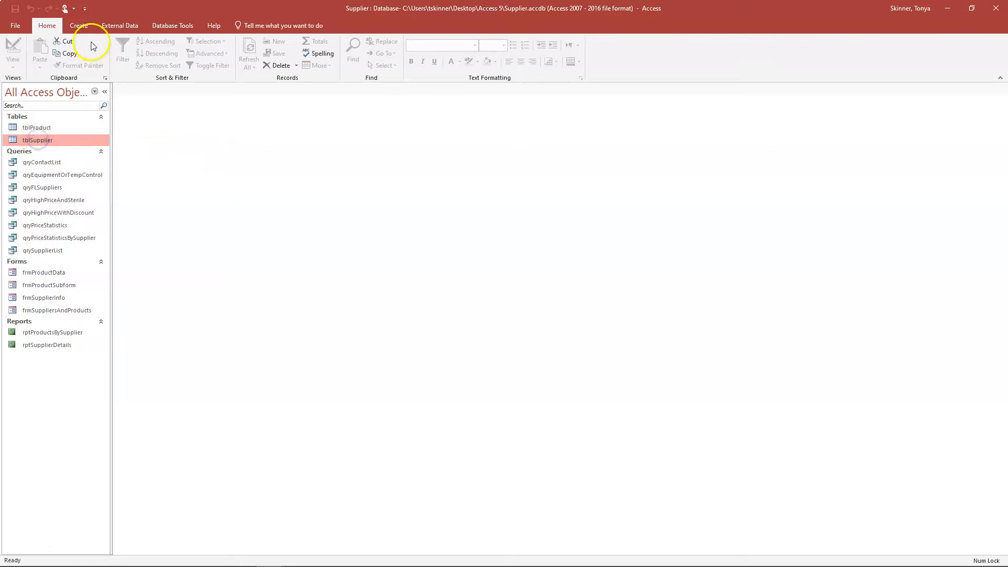
# - Start a Simple Query Wizard query on tblSupplier with SupplierID, Company, City, State and Zip
pyautogui.click(78, 26)
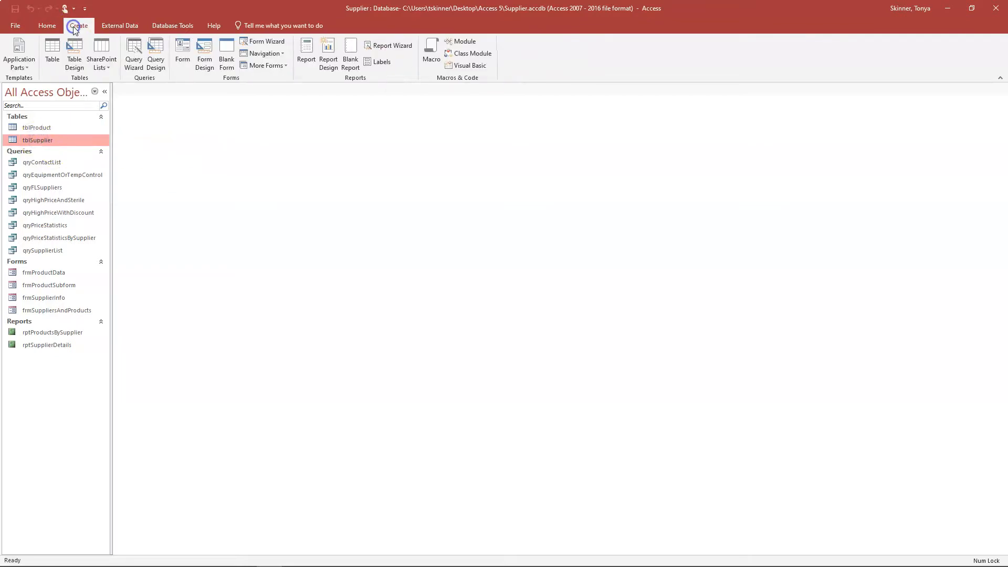
pyautogui.click(135, 61)
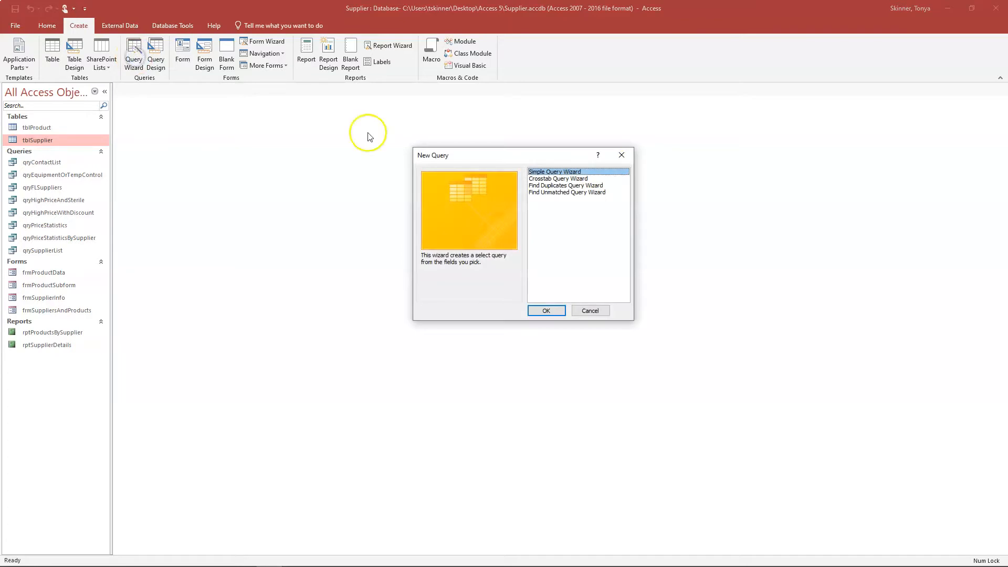
pyautogui.click(548, 310)
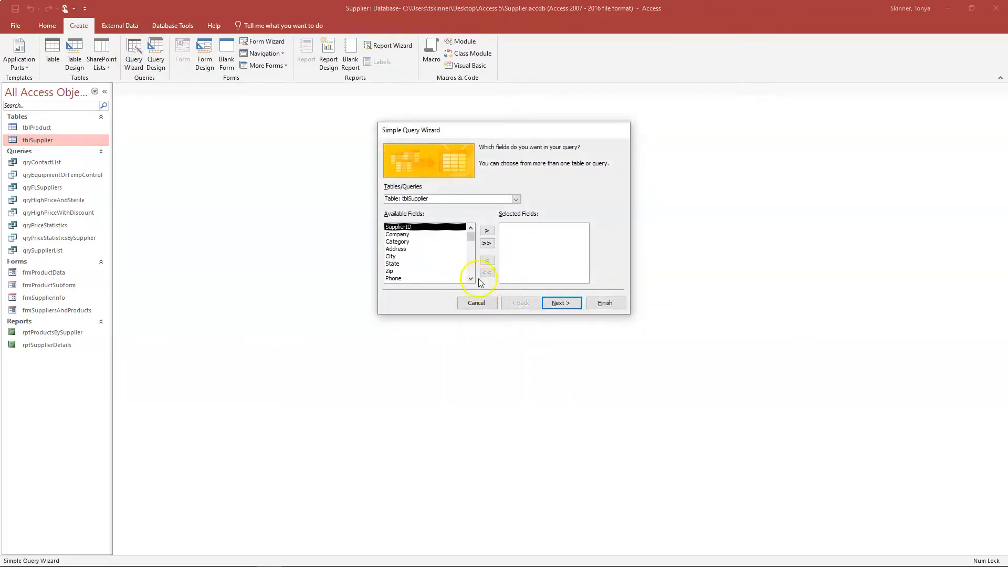
pyautogui.doubleClick(419, 227)
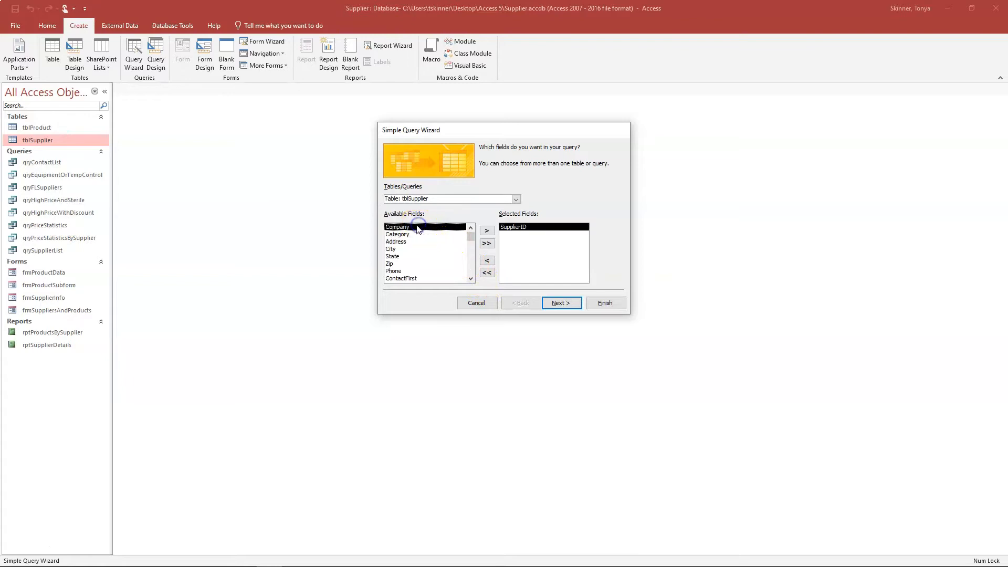
pyautogui.doubleClick(408, 228)
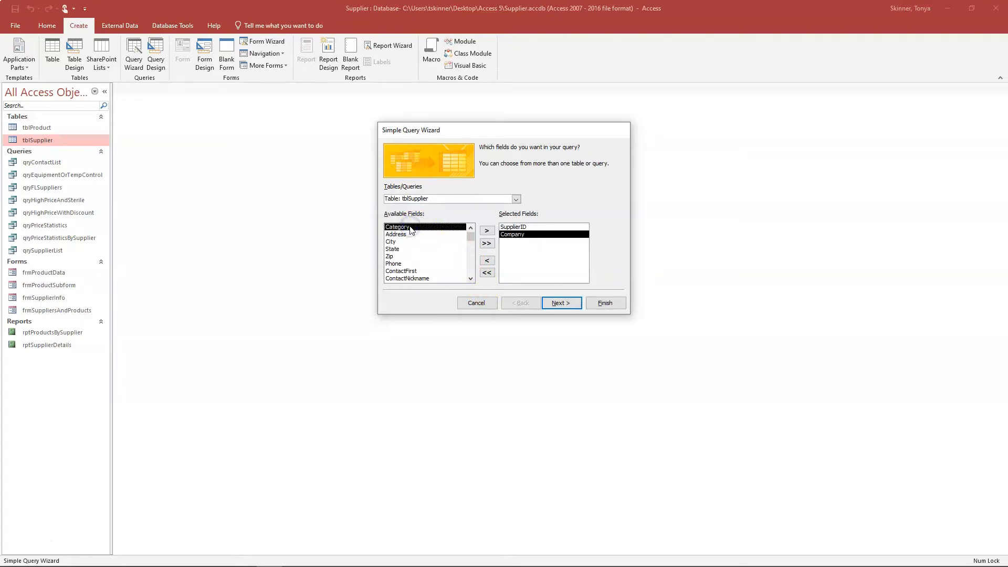
pyautogui.doubleClick(398, 243)
pyautogui.doubleClick(397, 244)
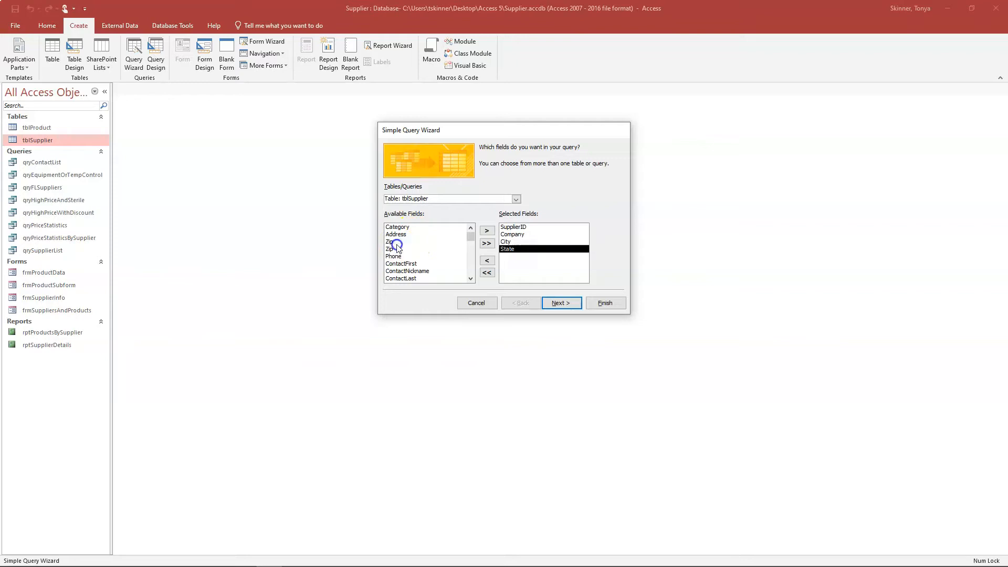
pyautogui.doubleClick(398, 244)
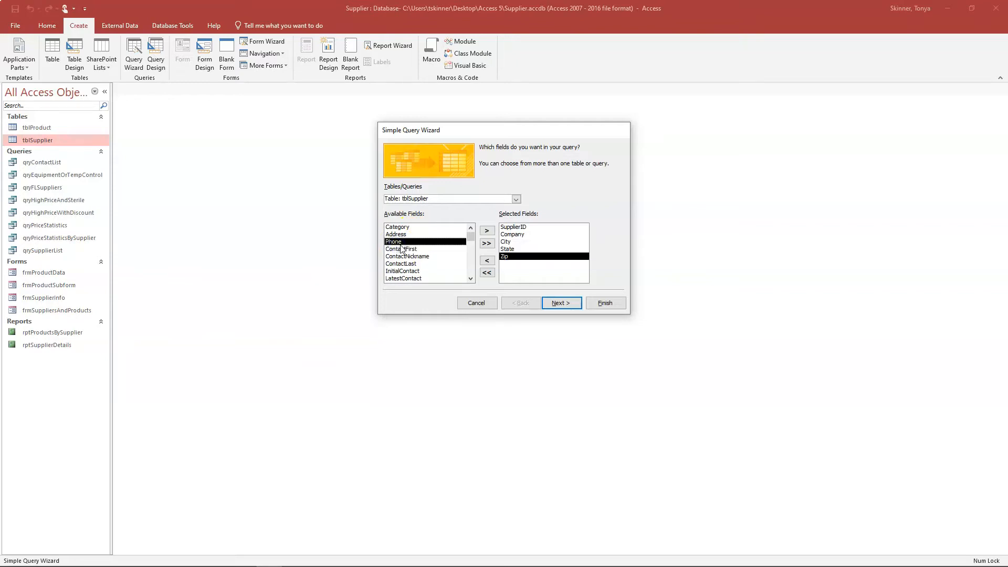
# - Title the new query qrySupplierNameAndAddress
pyautogui.click(559, 303)
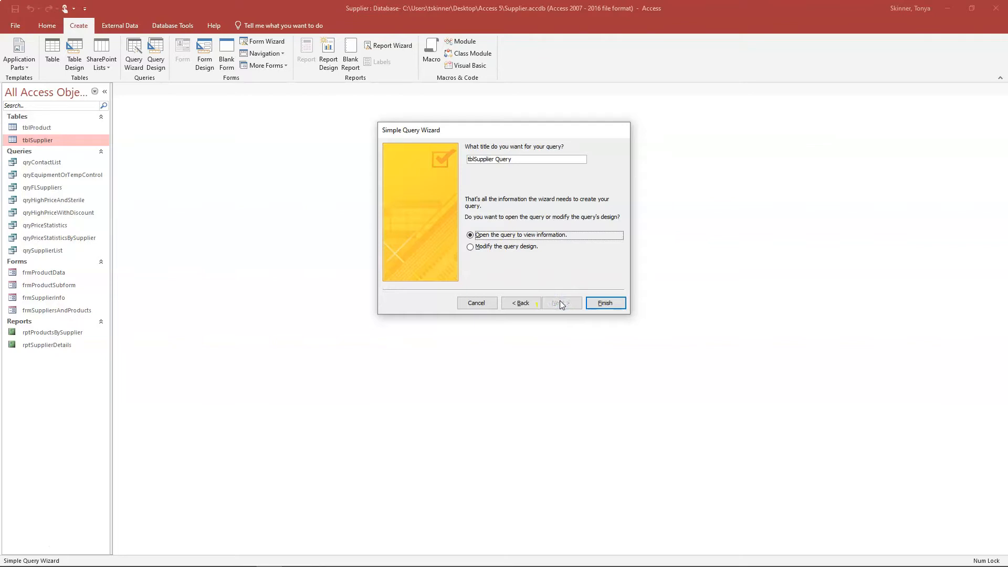
pyautogui.moveTo(517, 159); pyautogui.dragTo(409, 158)
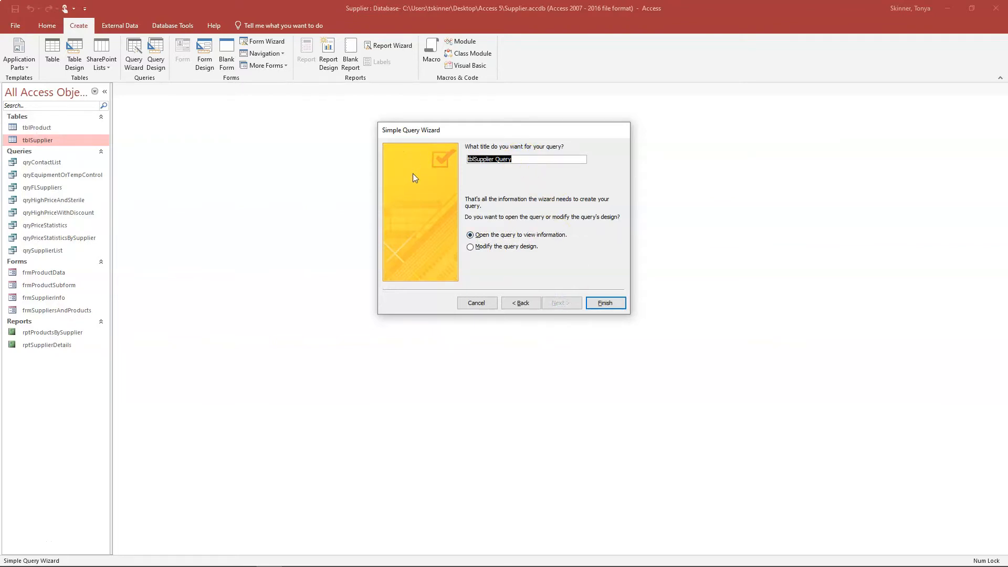
pyautogui.write('qrySupplier')
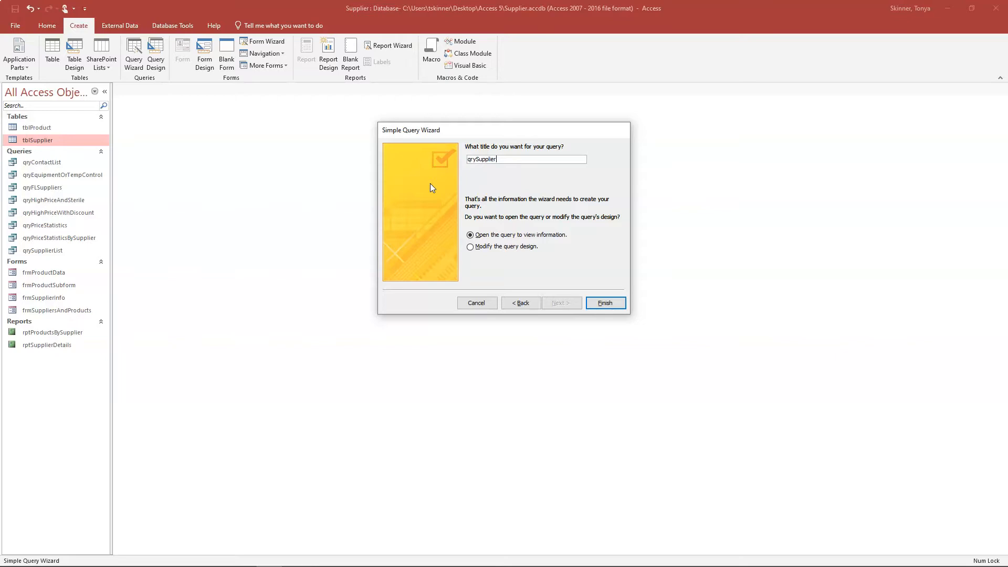
pyautogui.write('NameAndAddress')
# - Finish qrySupplierNameAndAddress, view it in Design View, then run it to show all 19 suppliers
pyautogui.click(605, 303)
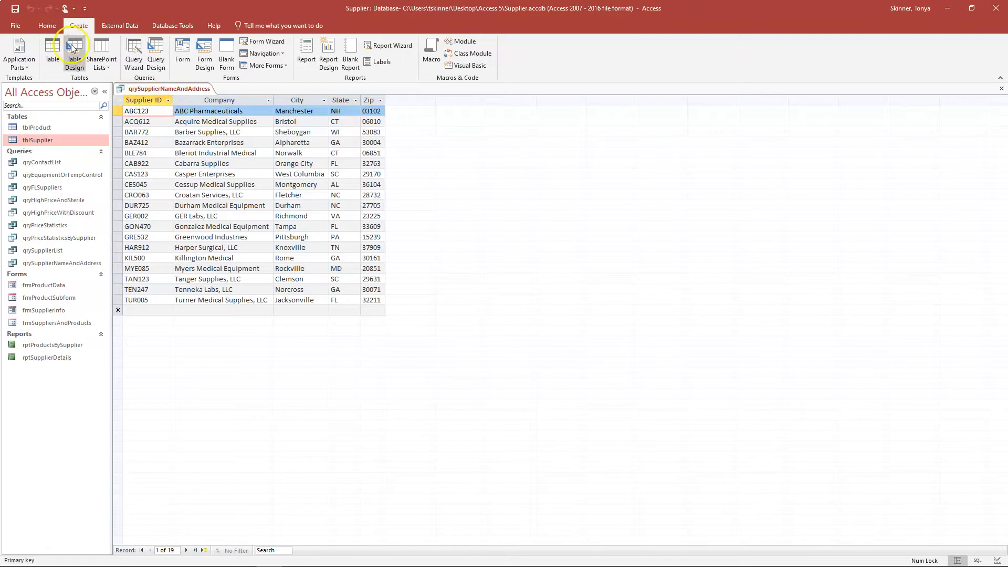
pyautogui.click(46, 25)
pyautogui.click(13, 46)
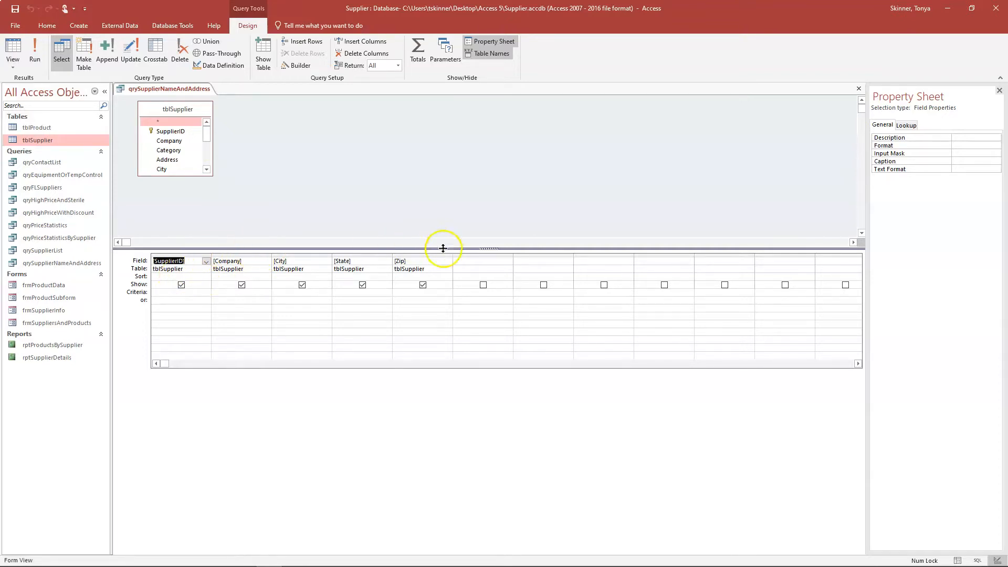
pyautogui.click(46, 65)
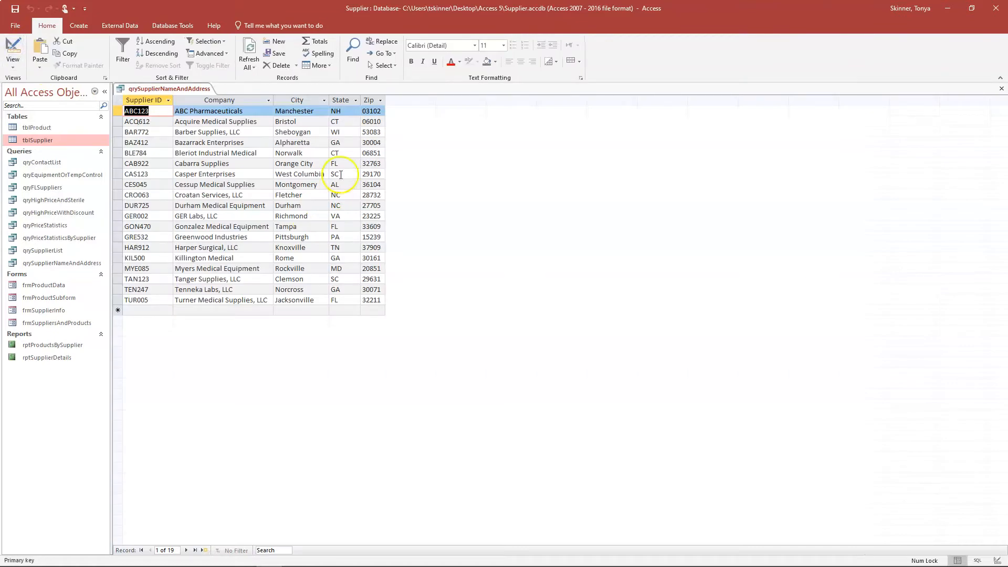
# - Filter the State column to only MD, PA and VA, leaving three suppliers
pyautogui.click(356, 100)
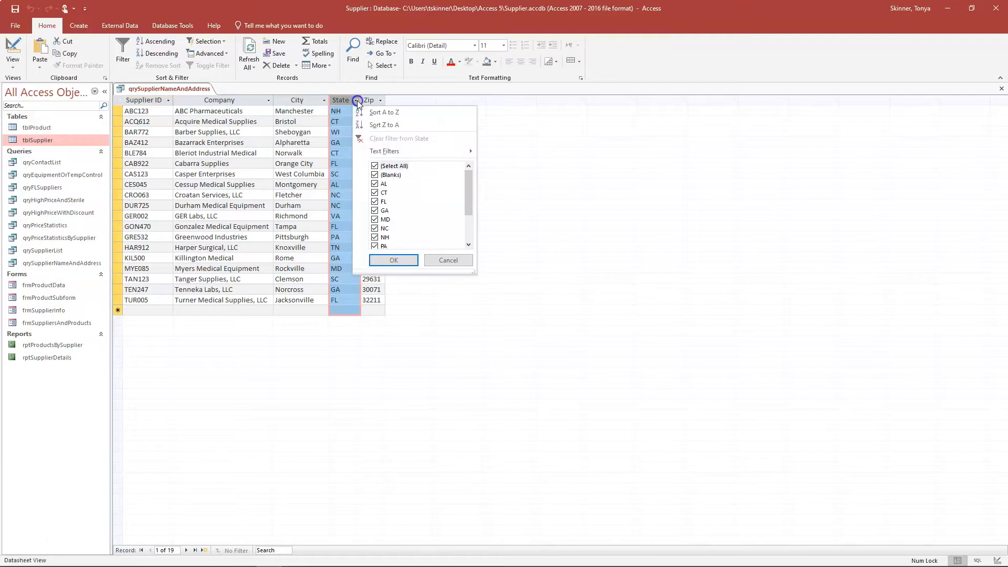
pyautogui.click(356, 99)
pyautogui.click(357, 98)
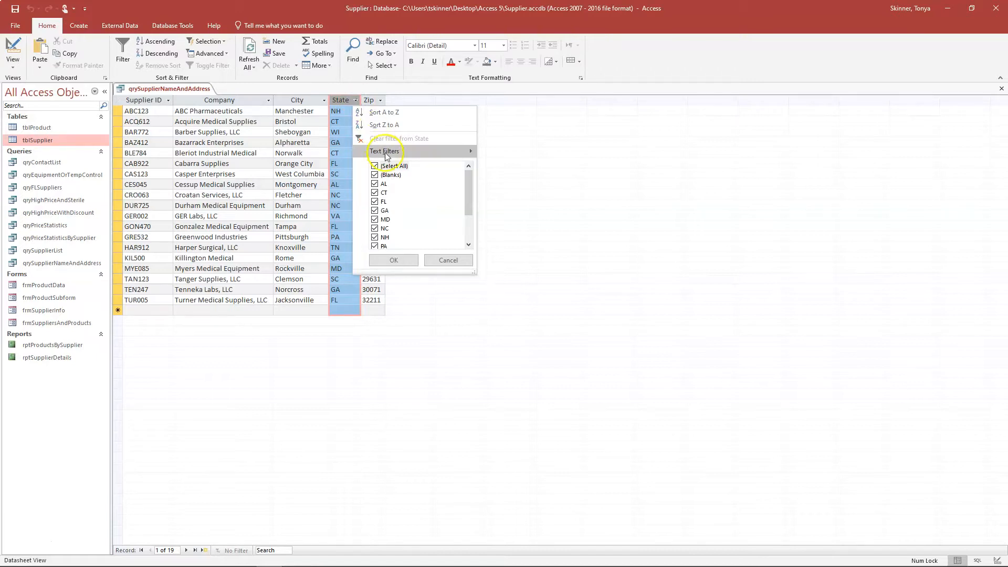
pyautogui.click(393, 165)
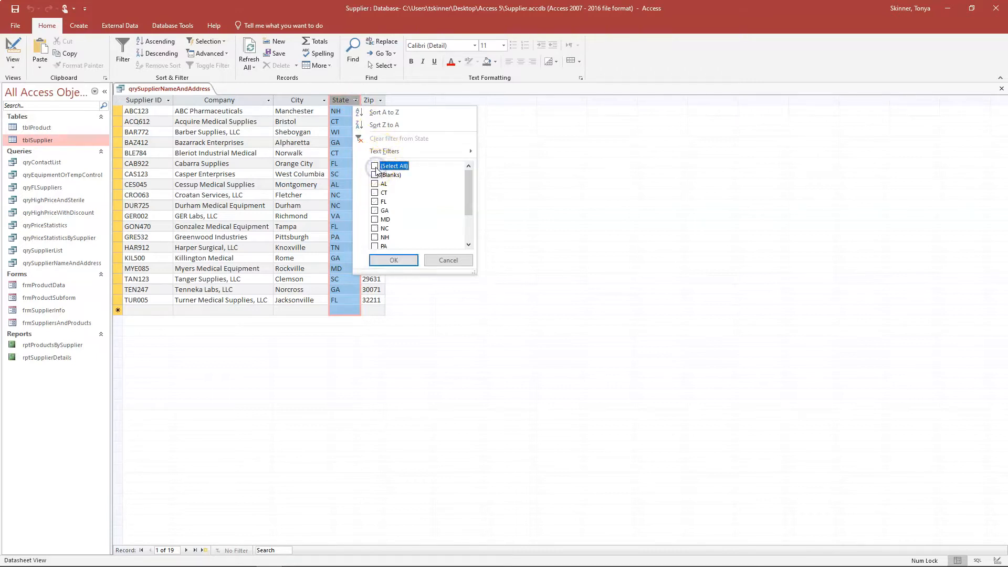
pyautogui.click(375, 219)
pyautogui.scroll(-1, 375, 220)
pyautogui.click(374, 220)
pyautogui.click(375, 246)
pyautogui.click(394, 260)
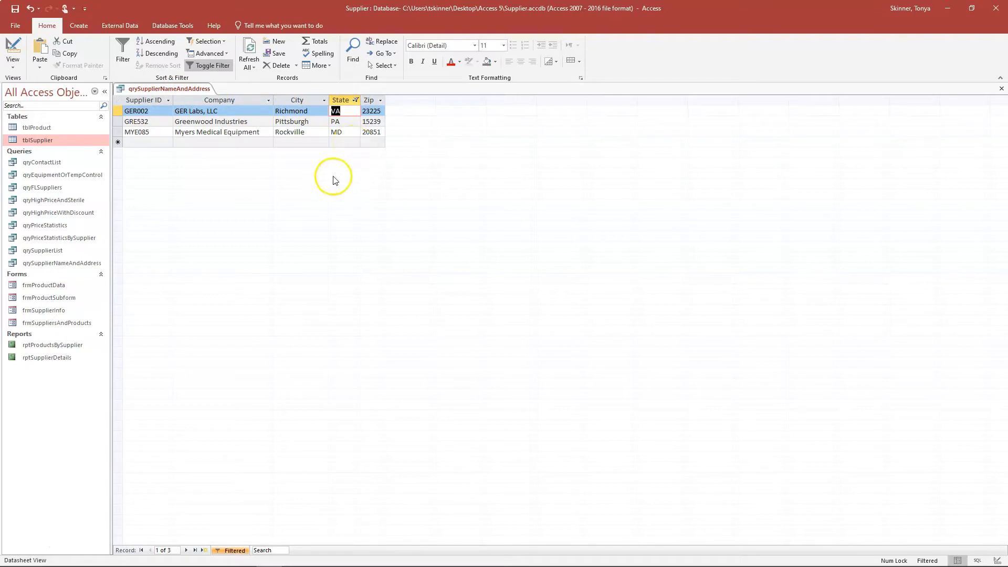
# - Toggle the State filter off and on in qrySupplierNameAndAddress
pyautogui.click(205, 65)
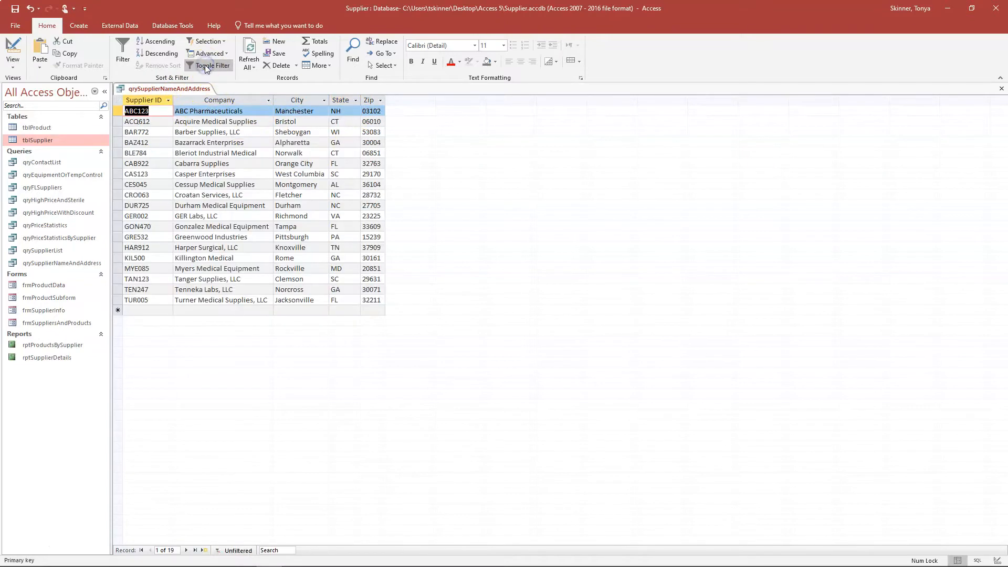
pyautogui.click(205, 64)
pyautogui.click(205, 66)
pyautogui.click(206, 66)
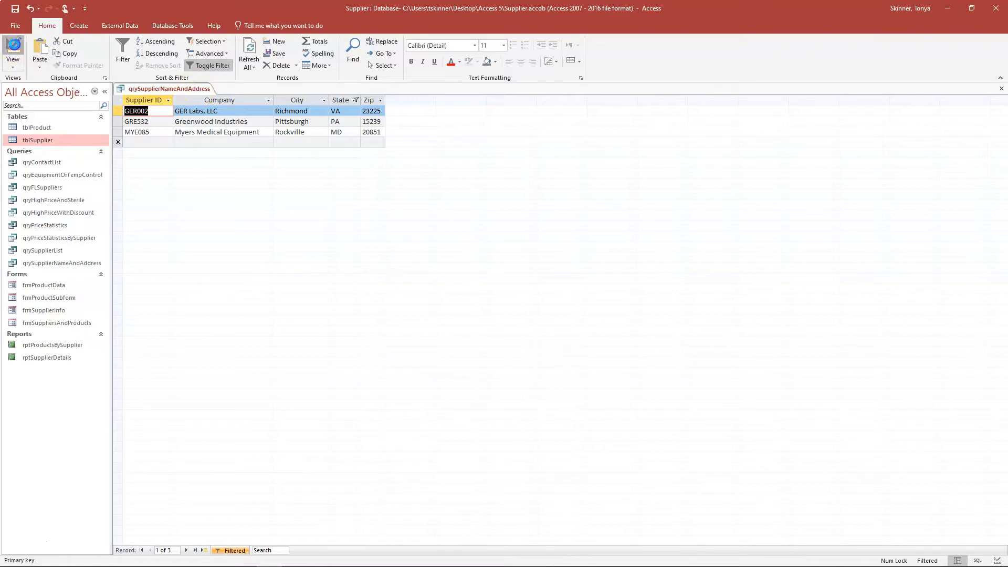
# - Rerun the query from Design View, reapply the filter to show three suppliers, and close it
pyautogui.click(14, 47)
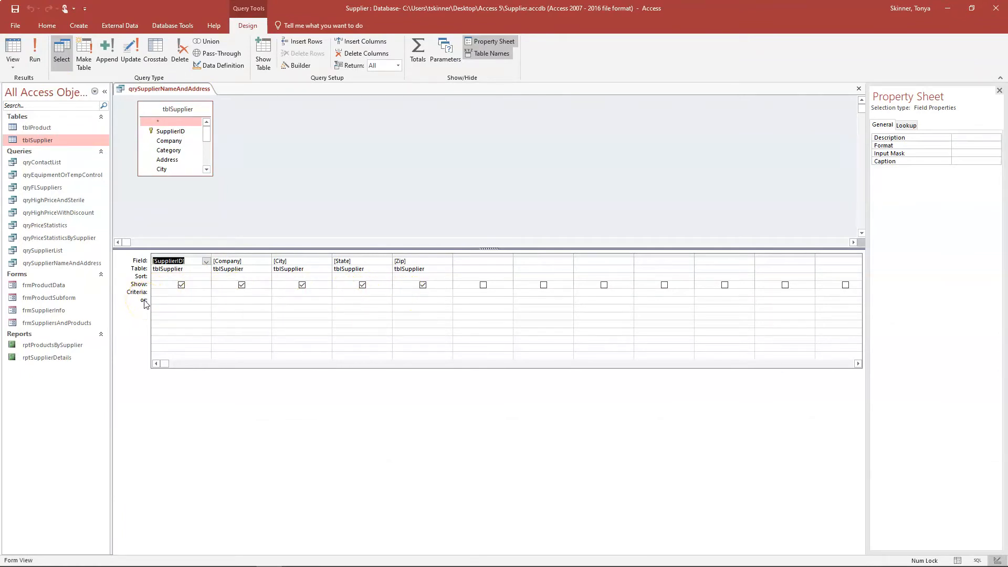
pyautogui.click(24, 60)
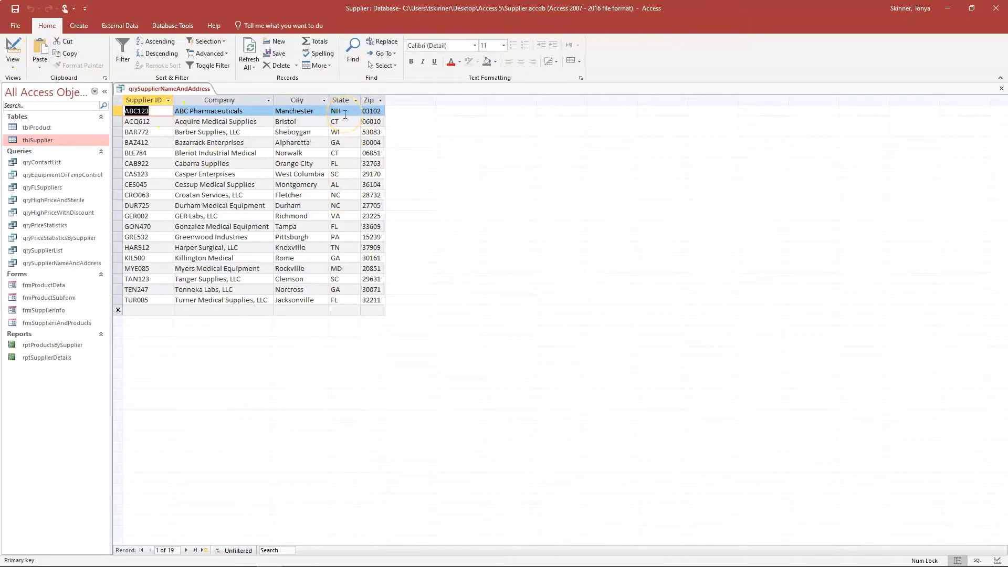
pyautogui.click(203, 65)
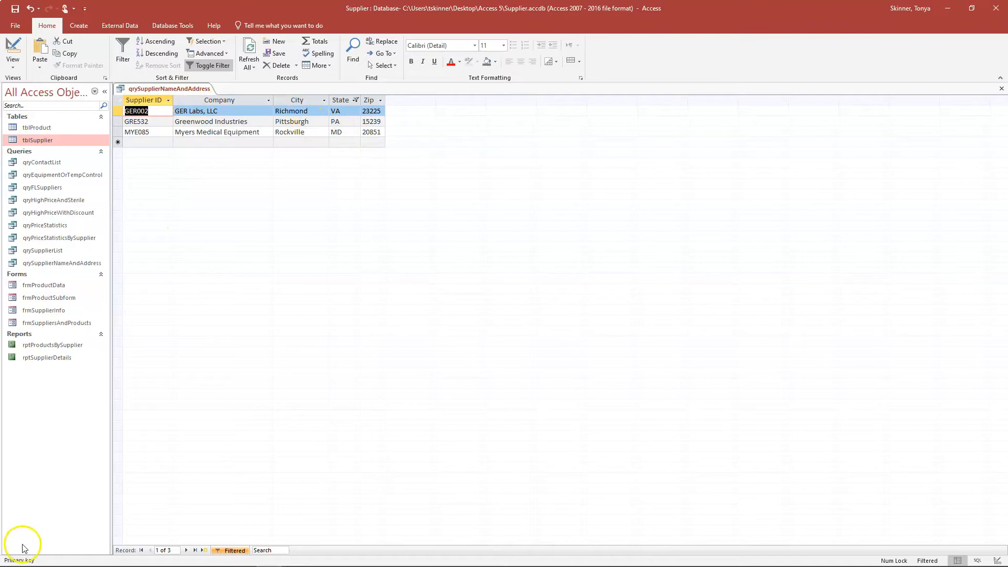
pyautogui.rightClick(157, 89)
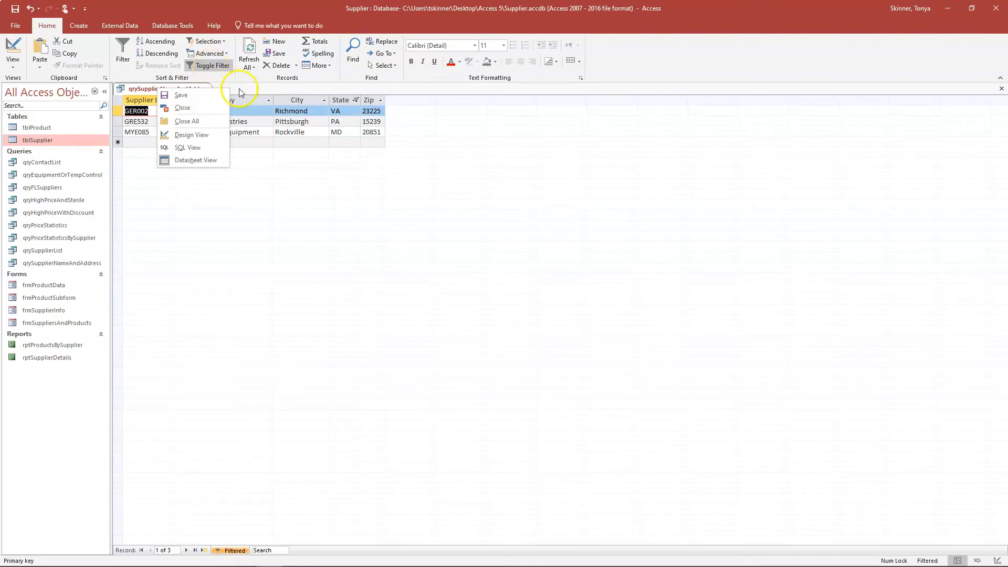
pyautogui.click(176, 108)
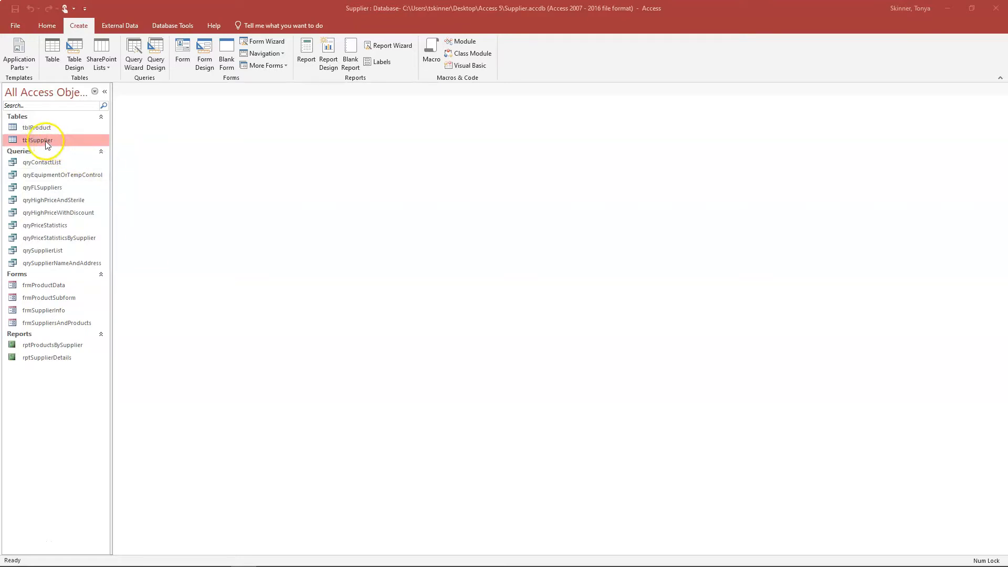
# - Create qryRSelectedCities with every tblSupplier field via the Simple Query Wizard, opening it in Design view
pyautogui.click(132, 63)
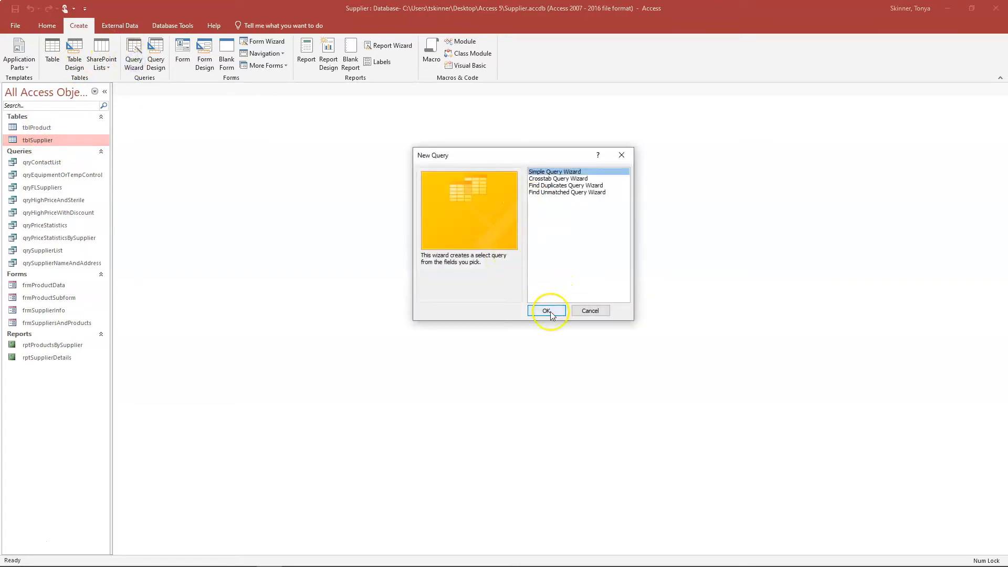
pyautogui.click(548, 310)
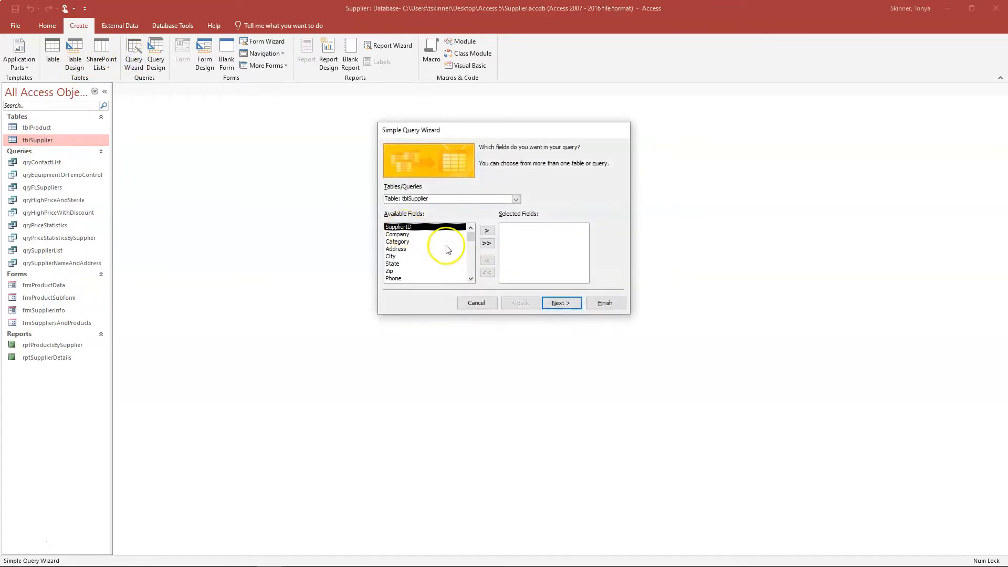
pyautogui.click(486, 243)
pyautogui.click(566, 304)
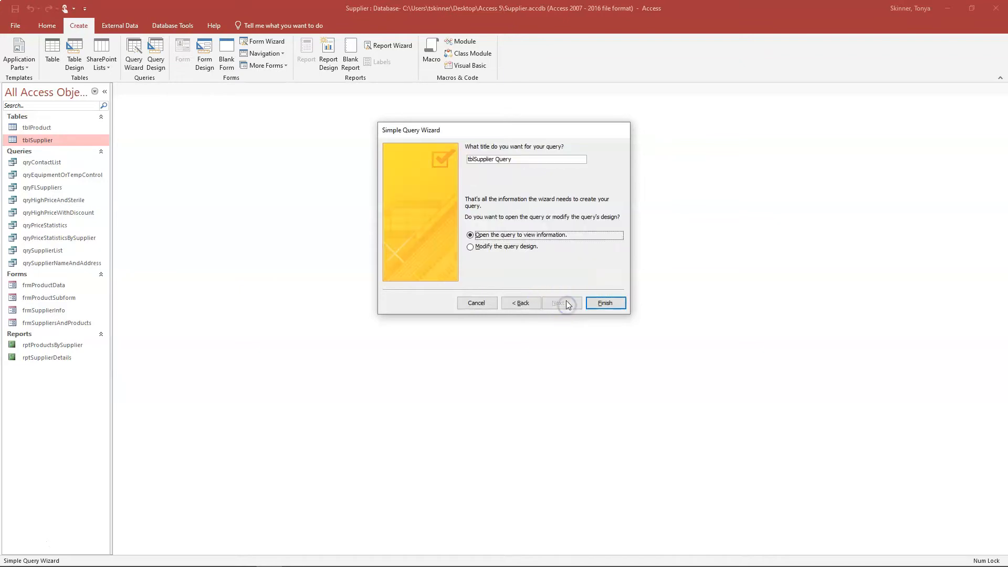
pyautogui.moveTo(518, 159); pyautogui.dragTo(442, 157)
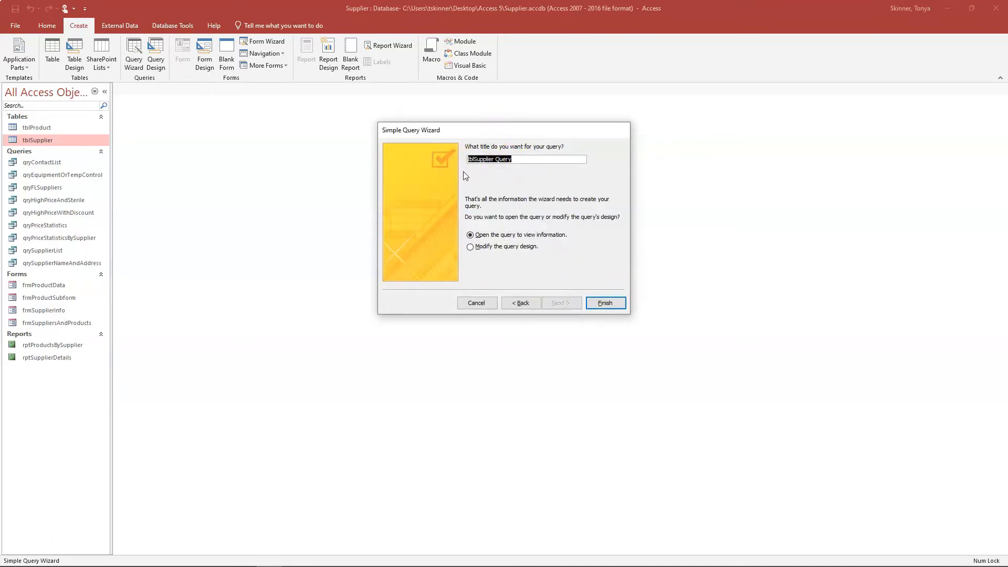
pyautogui.write('qryRSelectedCities')
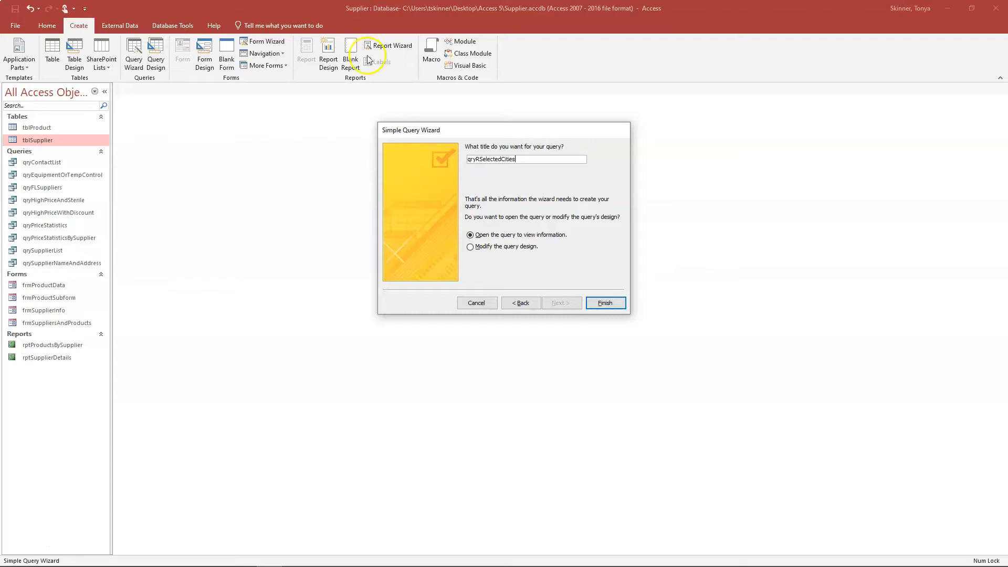
pyautogui.click(488, 252)
pyautogui.click(600, 304)
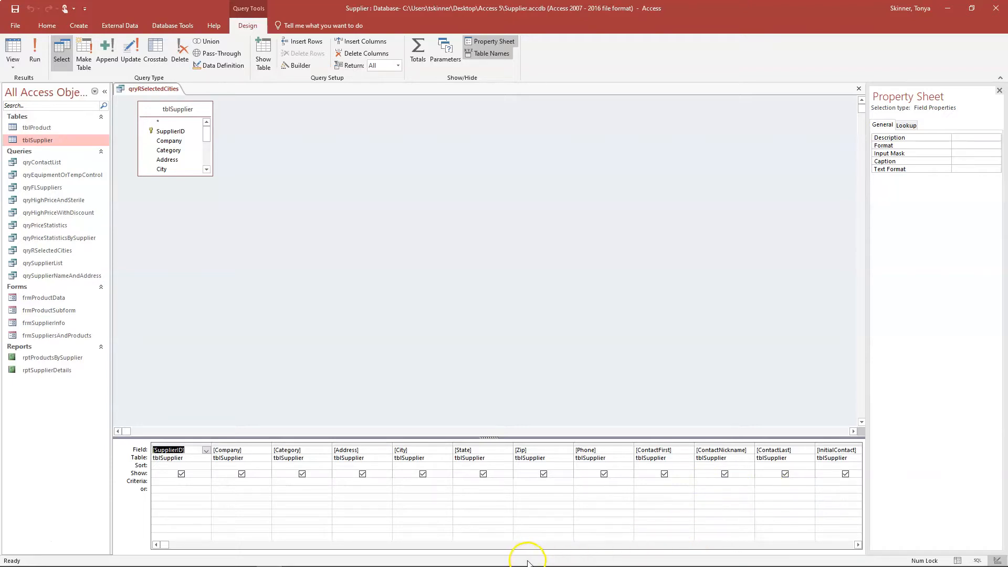
# - Sort Company ascending and set City's criterion to R* in qryRSelectedCities
pyautogui.click(267, 465)
pyautogui.click(268, 473)
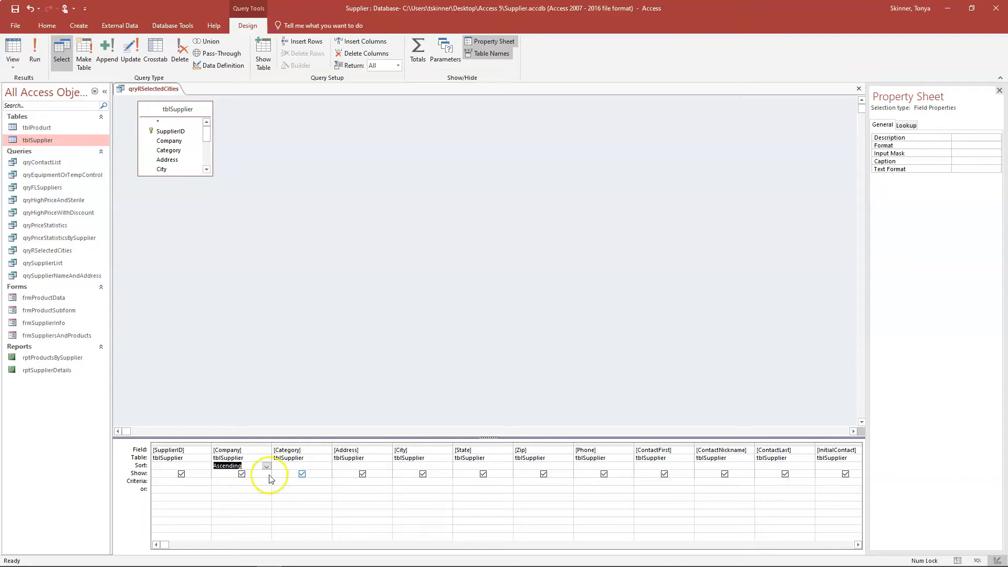
pyautogui.click(401, 480)
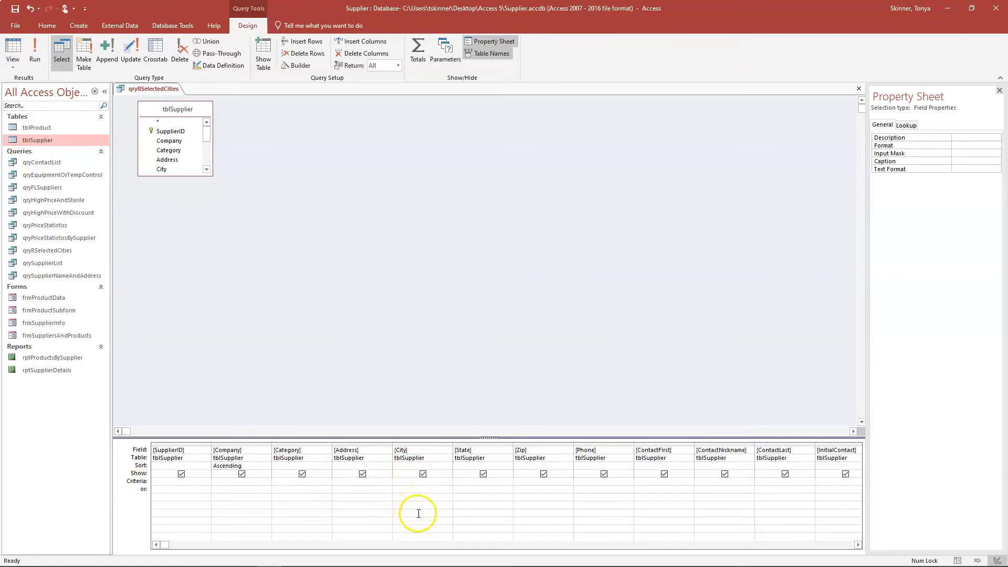
pyautogui.write('R')
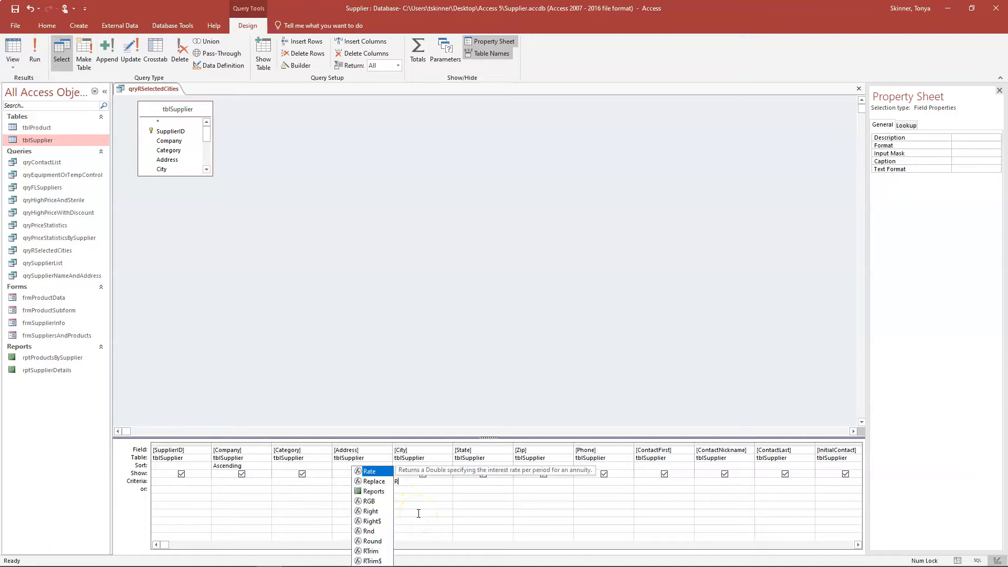
pyautogui.write('*')
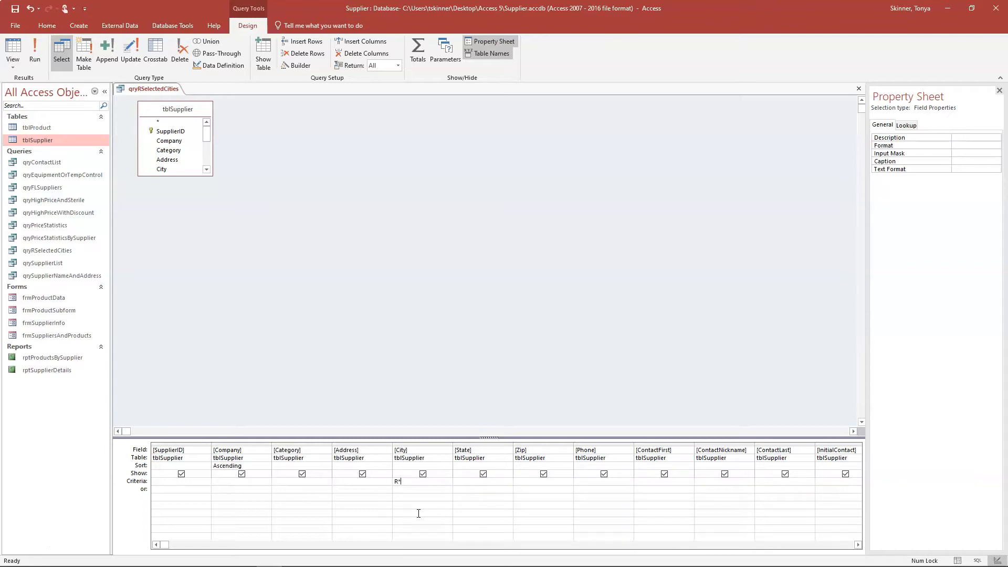
pyautogui.press('Tab')
# - Run qryRSelectedCities to see GER Labs, Killington Medical and Myers Medical Equipment, then close it
pyautogui.click(39, 58)
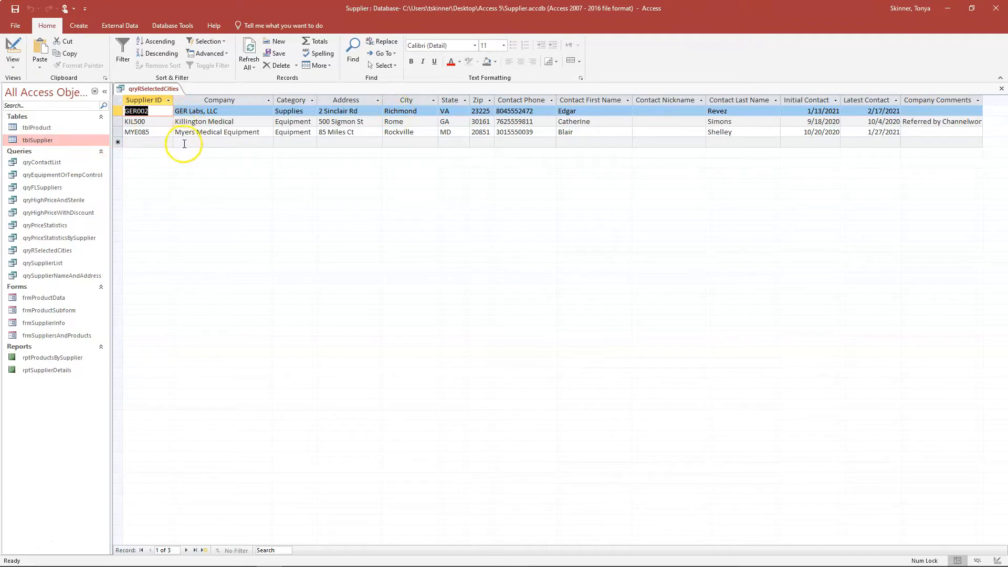
pyautogui.rightClick(166, 88)
pyautogui.click(176, 90)
pyautogui.rightClick(168, 89)
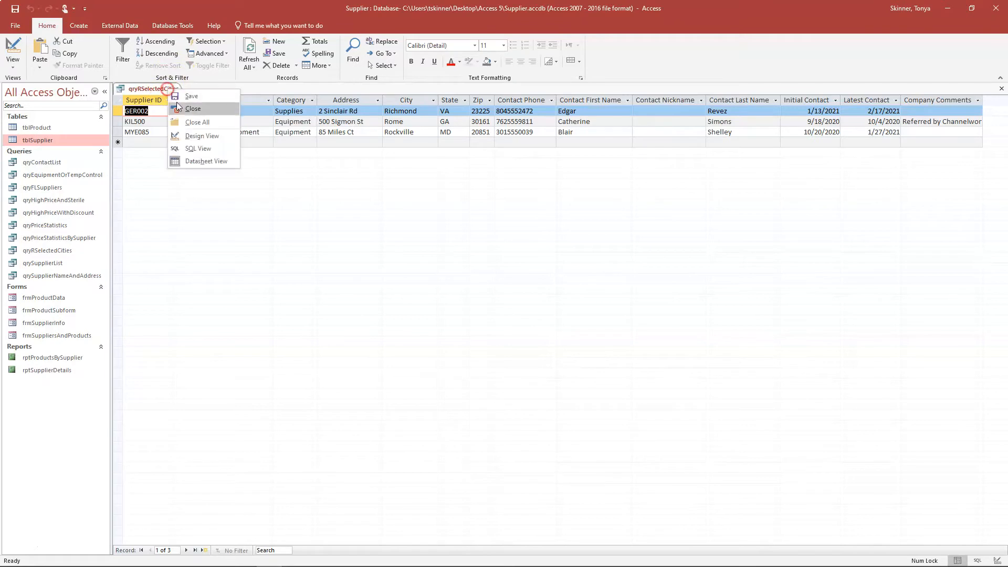
pyautogui.click(177, 102)
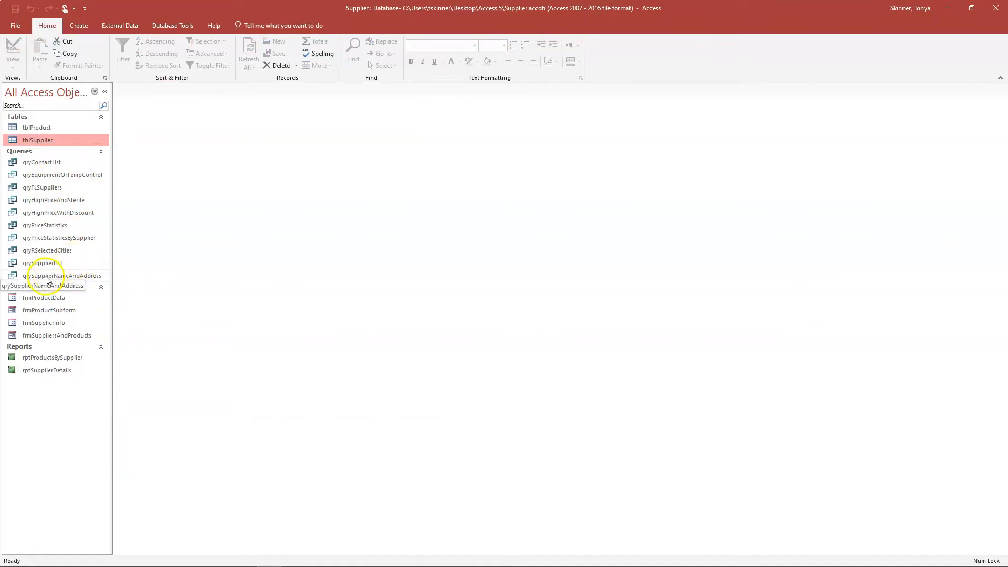
# - Copy qryRSelectedCities and paste it as a new query named qryOtherSelectedCities
pyautogui.click(46, 252)
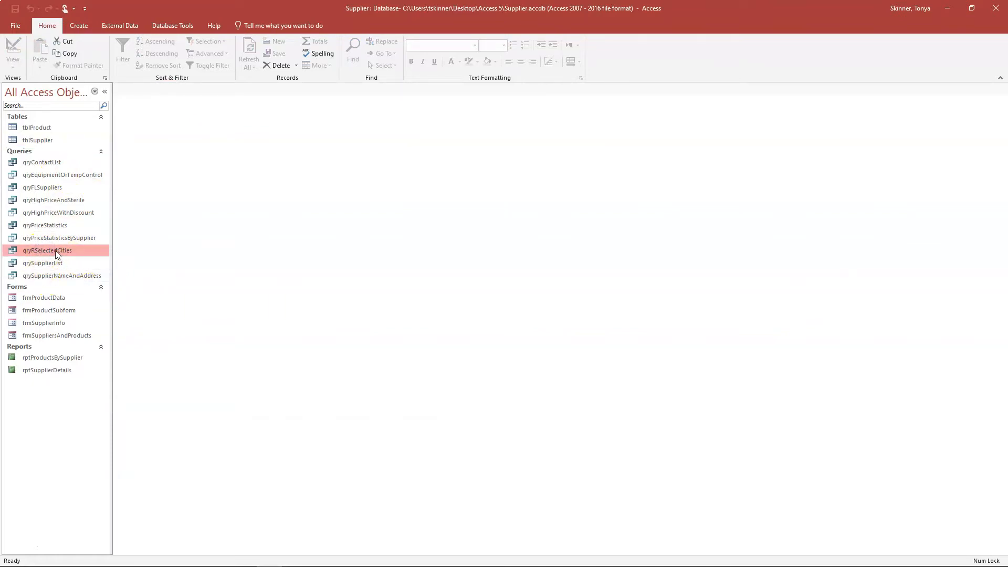
pyautogui.rightClick(55, 250)
pyautogui.click(86, 348)
pyautogui.rightClick(49, 428)
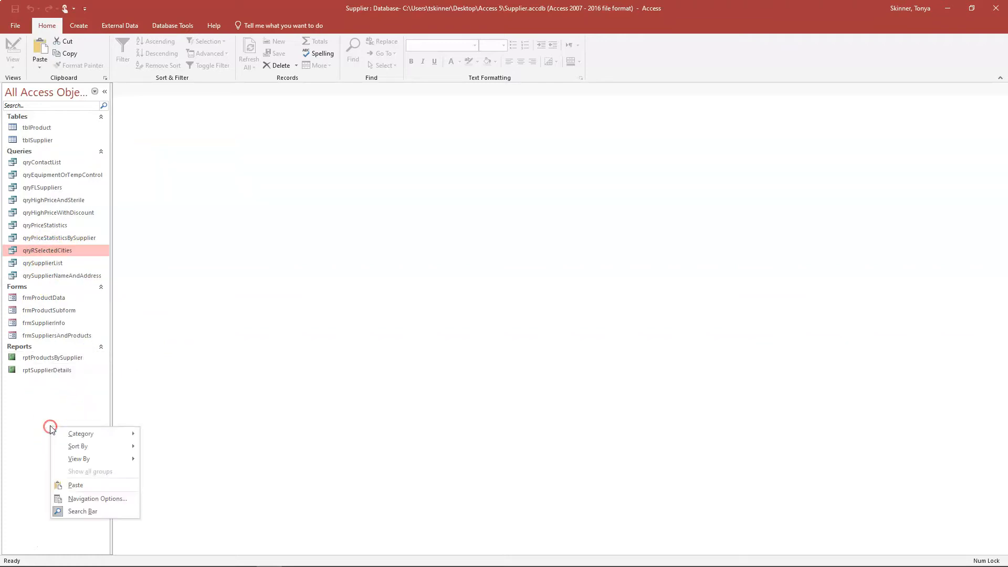
pyautogui.click(111, 490)
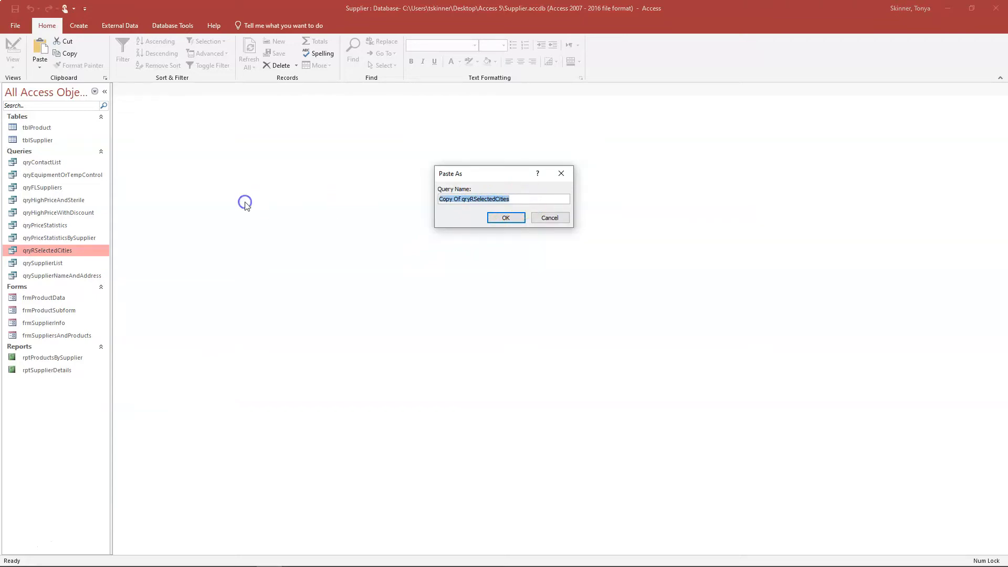
pyautogui.write('qryOtherSelectedCities')
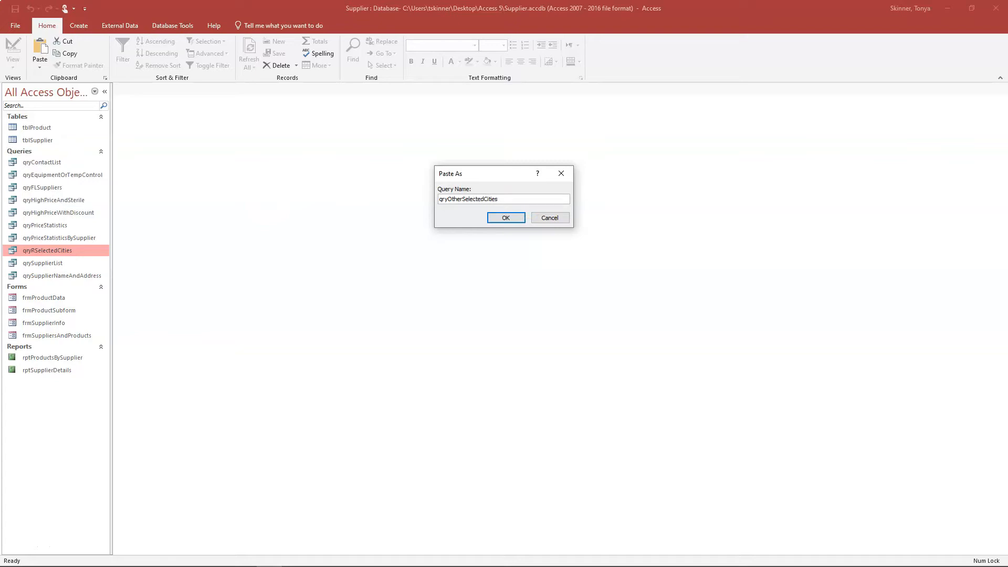
pyautogui.click(505, 218)
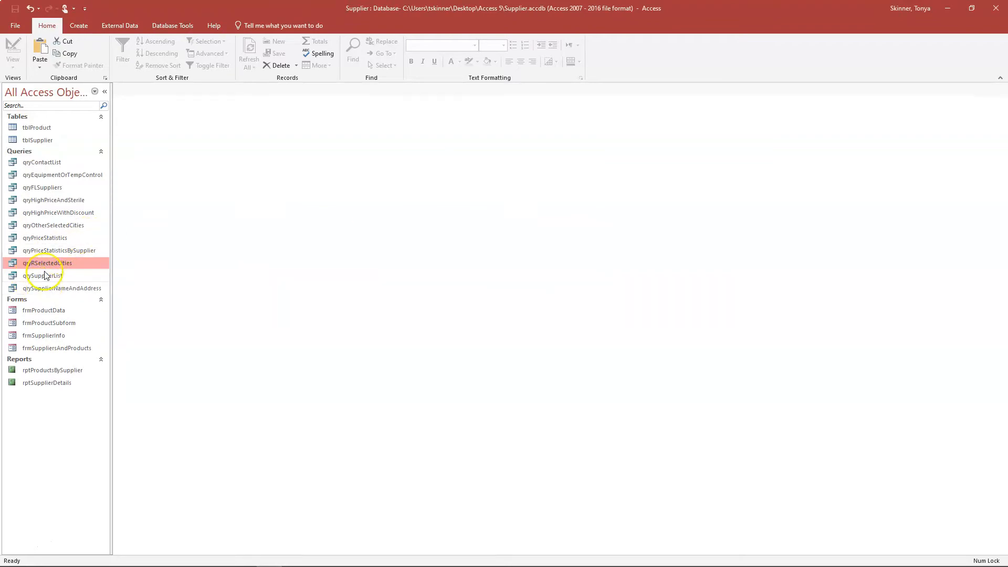
pyautogui.click(34, 226)
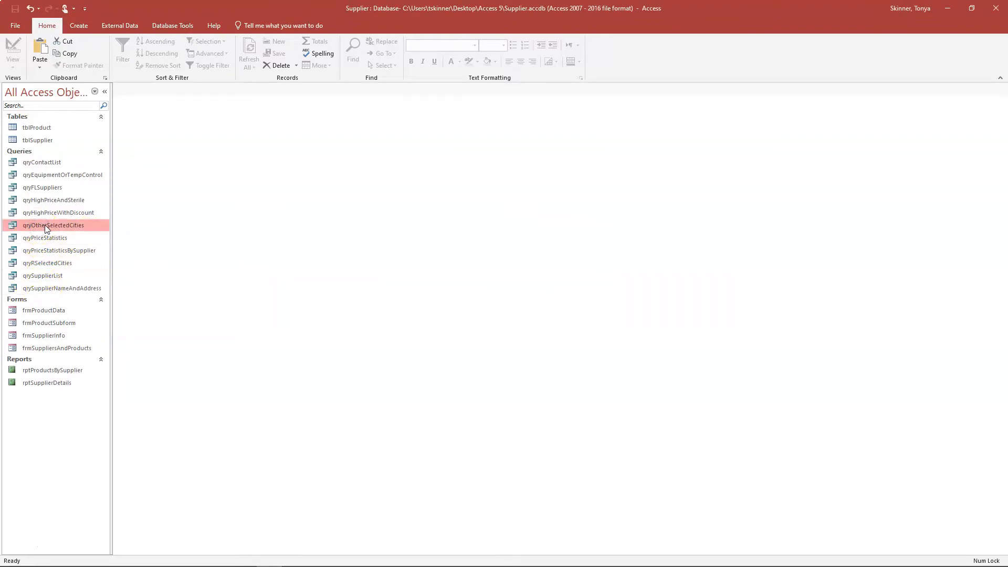
# - Open qryOtherSelectedCities, then switch it to Design view to see its sort and City criterion
pyautogui.doubleClick(45, 225)
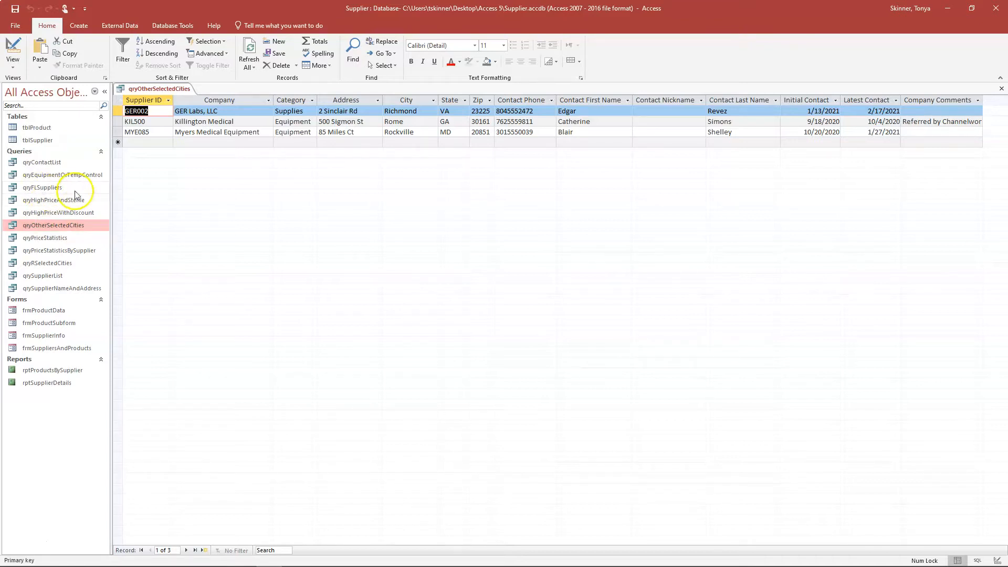
pyautogui.click(13, 48)
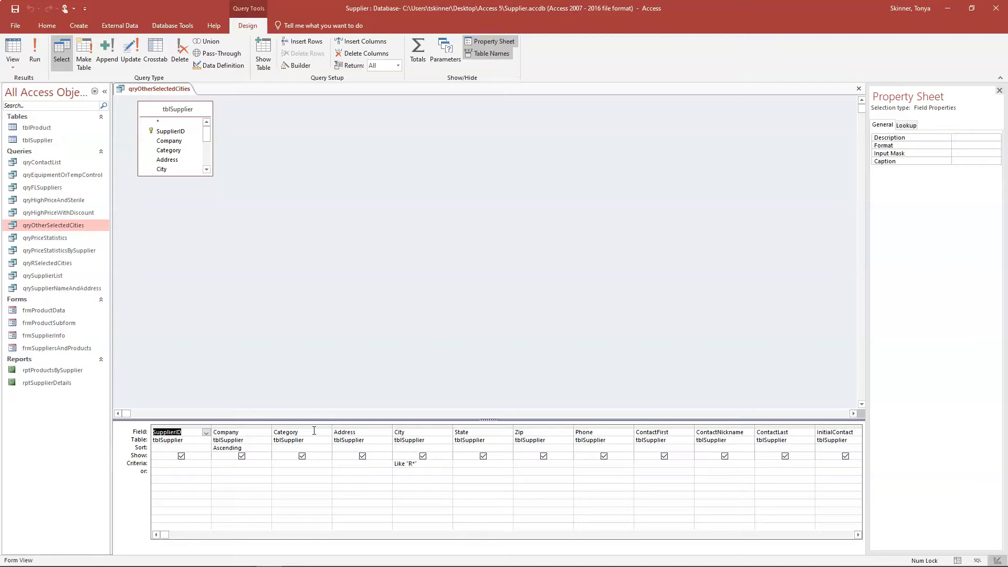
# - Replace the City criterion Like "R*" with Not In ("Durham","Pittsburgh","Richmond")
pyautogui.click(311, 427)
pyautogui.click(427, 463)
pyautogui.moveTo(427, 464); pyautogui.dragTo(376, 466)
pyautogui.press('Delete')
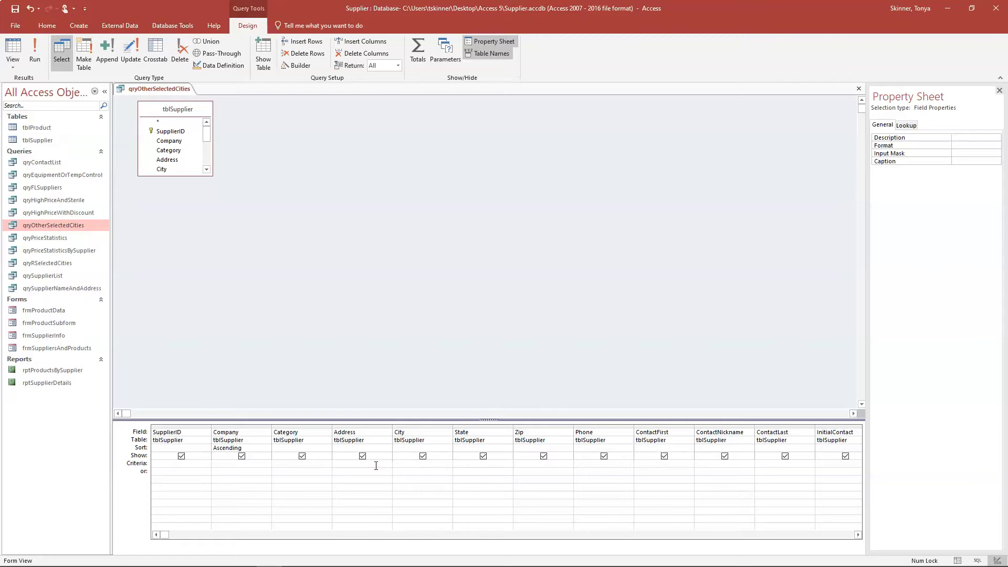
pyautogui.write('Not')
pyautogui.write(' In')
pyautogui.write("'Durham")
pyautogui.write('","Pittsbu')
pyautogui.write('rgh')
pyautogui.write('","Richmond')
# - Run qryOtherSelectedCities to list the 16 remaining suppliers, then save and close it
pyautogui.click(33, 56)
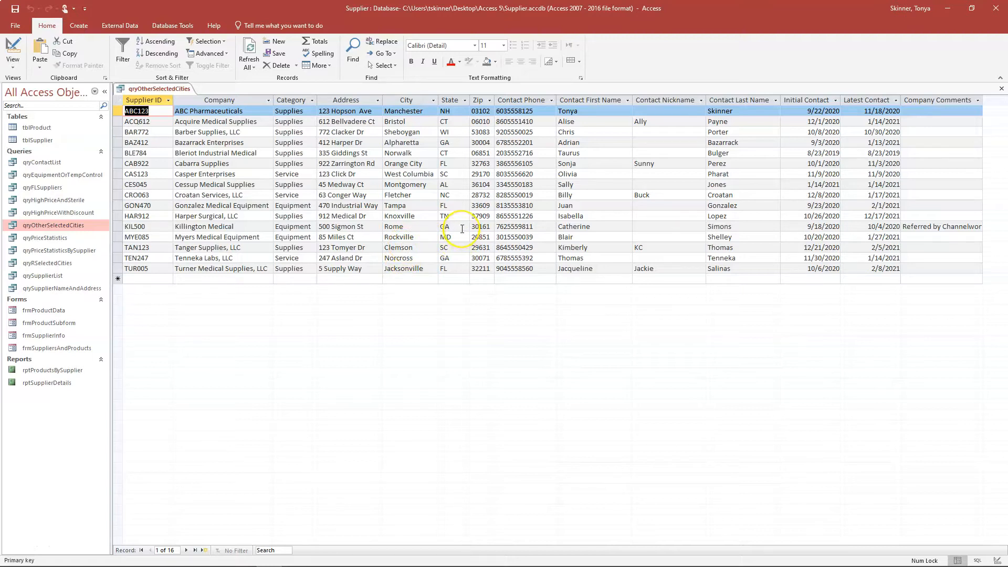
pyautogui.rightClick(127, 86)
pyautogui.click(144, 92)
pyautogui.rightClick(144, 95)
pyautogui.click(156, 107)
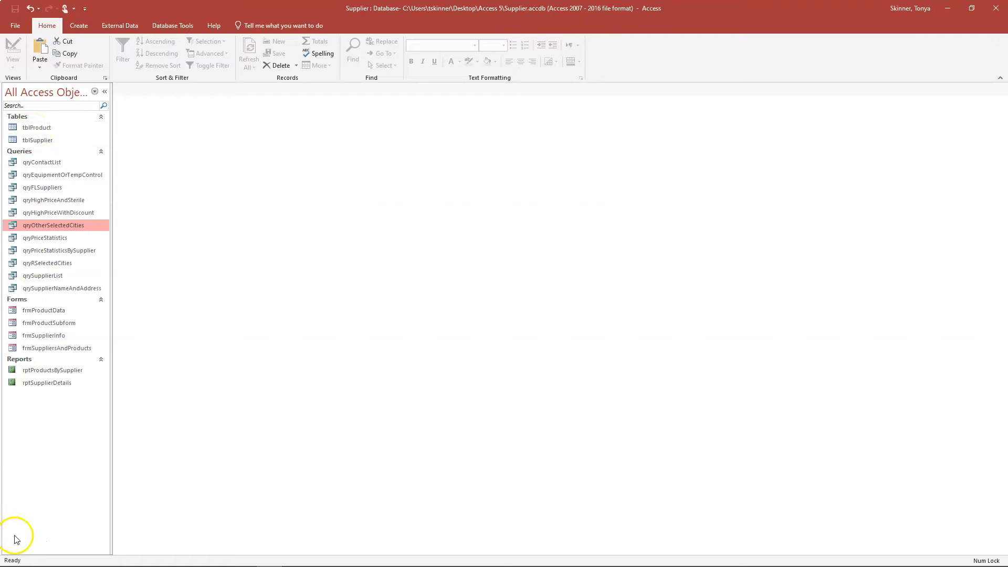
# - Start a new query design on tblSupplier and drag all its fields into the grid
pyautogui.click(80, 27)
pyautogui.click(155, 52)
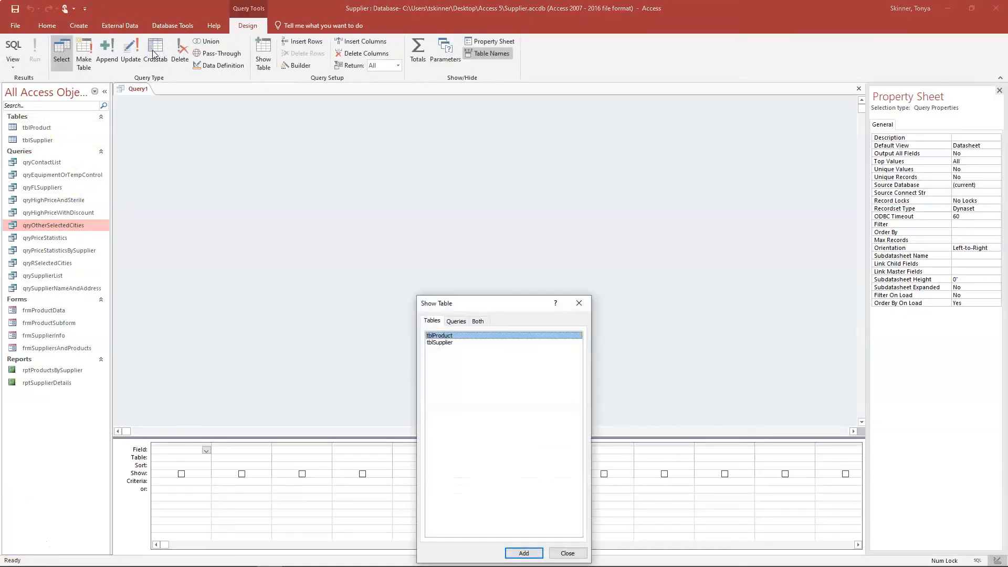
pyautogui.doubleClick(443, 343)
pyautogui.click(567, 553)
pyautogui.moveTo(196, 176); pyautogui.dragTo(202, 274)
pyautogui.click(177, 109)
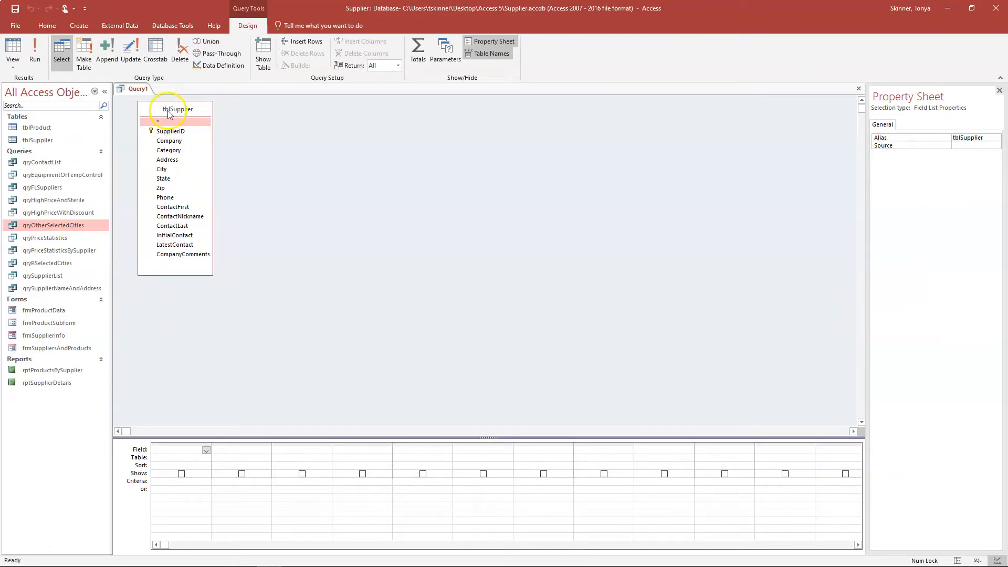
pyautogui.doubleClick(169, 113)
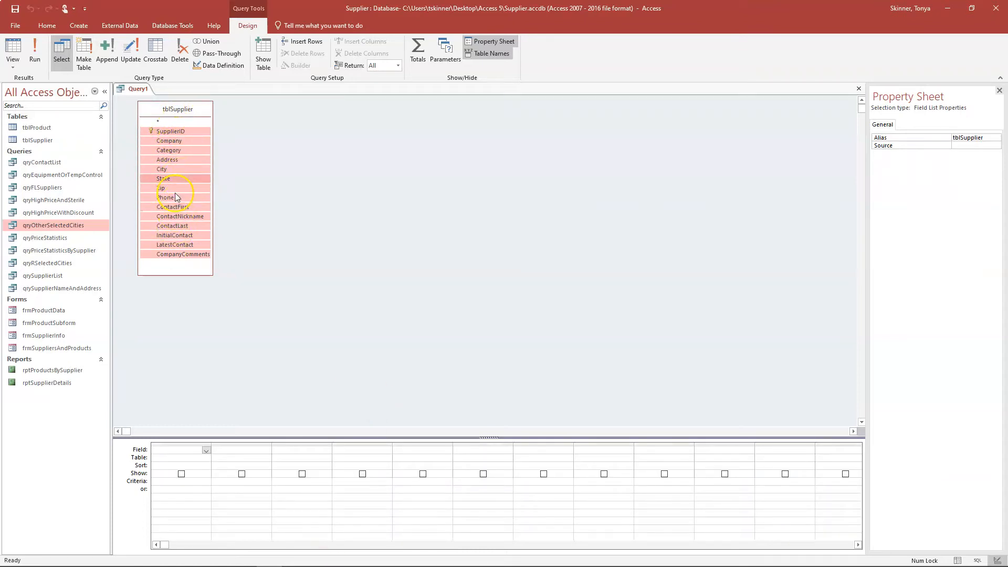
pyautogui.moveTo(176, 143); pyautogui.dragTo(196, 481)
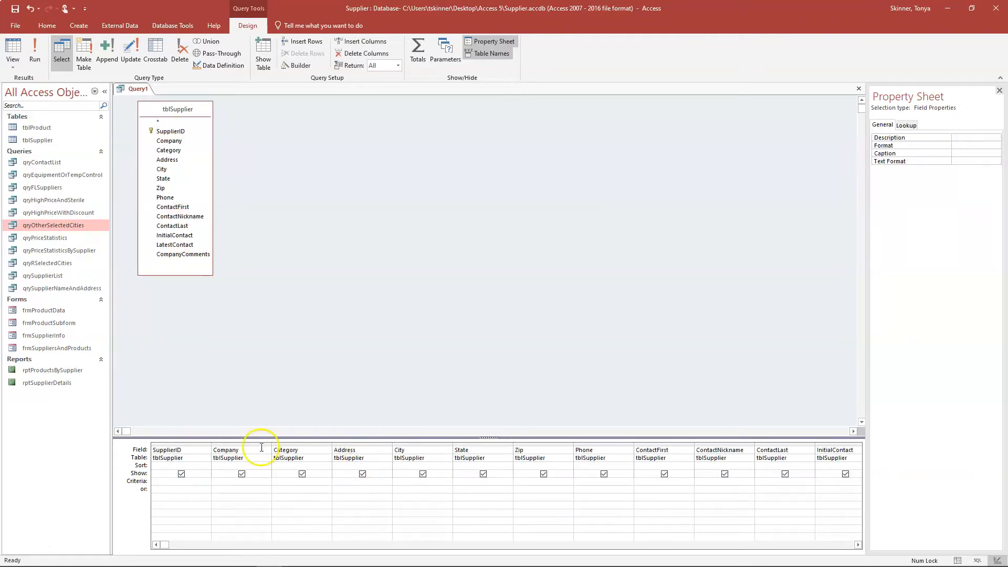
# - Enter the State criterion In ("GA","NC","SC") through the Zoom box with a larger font
pyautogui.click(815, 448)
pyautogui.click(780, 403)
pyautogui.click(470, 480)
pyautogui.rightClick(469, 480)
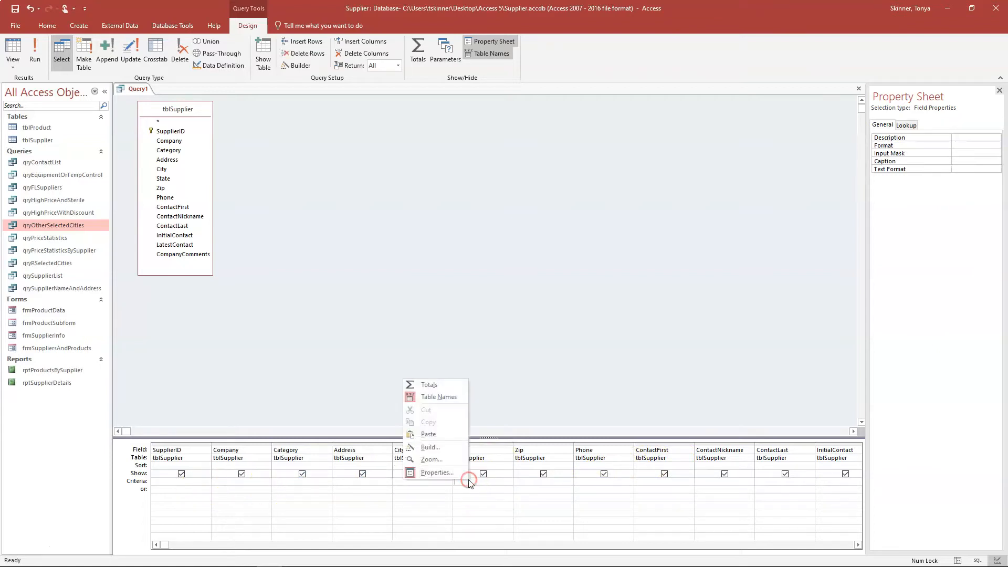
pyautogui.click(440, 461)
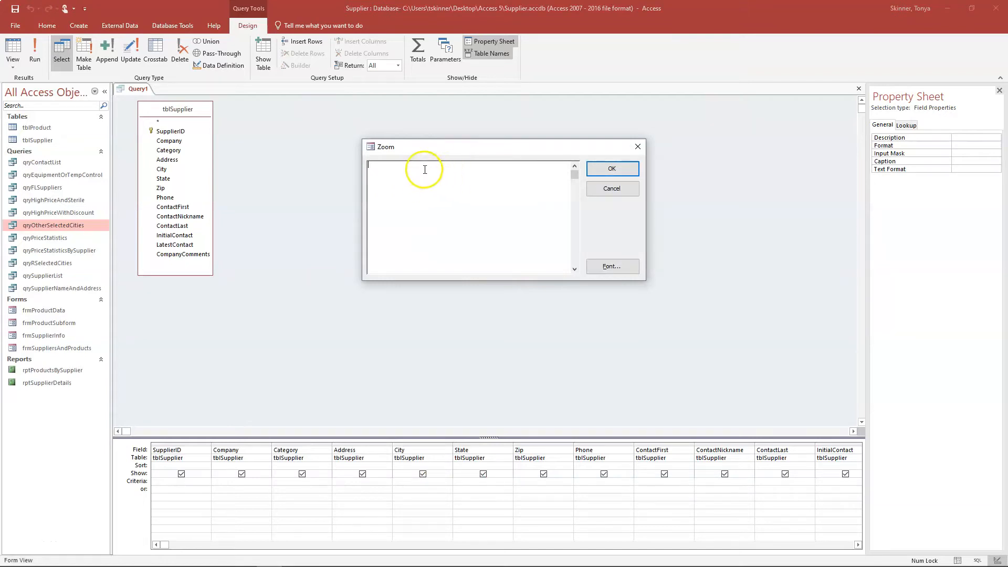
pyautogui.click(612, 266)
pyautogui.click(570, 296)
pyautogui.click(530, 442)
pyautogui.click(449, 210)
pyautogui.write('In ("')
pyautogui.write('GA","NC","SC"')
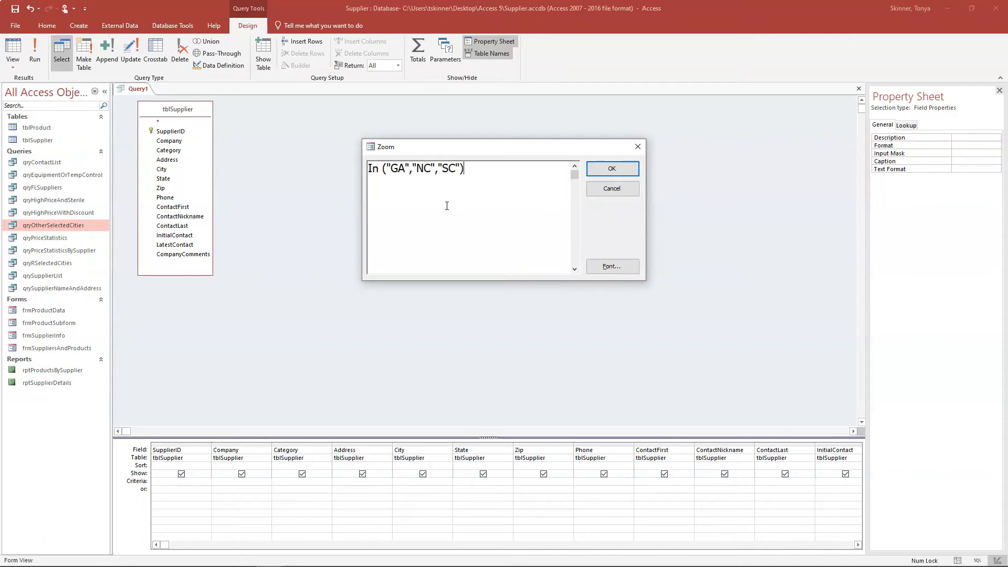
pyautogui.click(612, 168)
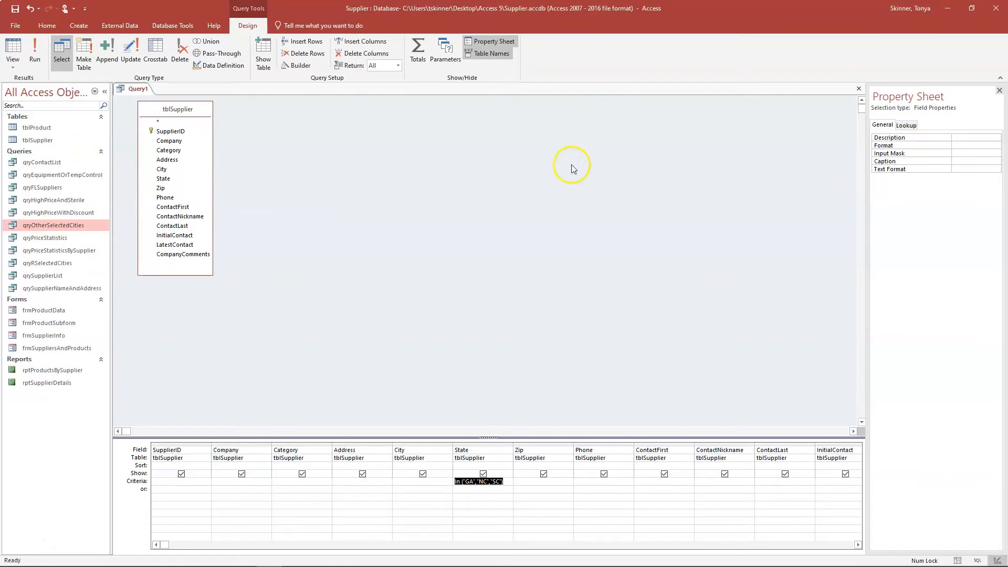
# - Sort Company descending and run the query to show the seven GA, NC and SC suppliers
pyautogui.click(247, 466)
pyautogui.click(266, 466)
pyautogui.click(255, 481)
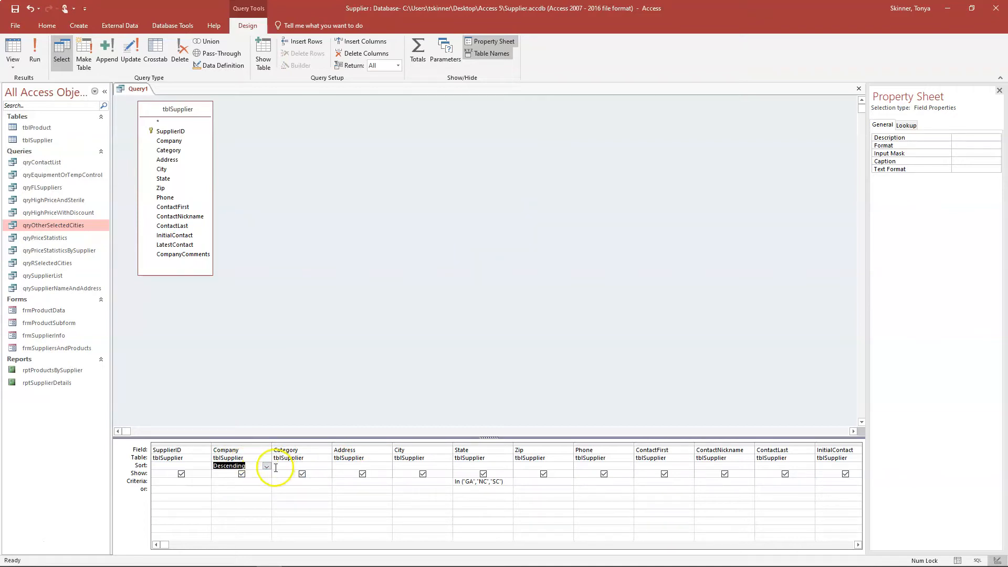
pyautogui.click(36, 55)
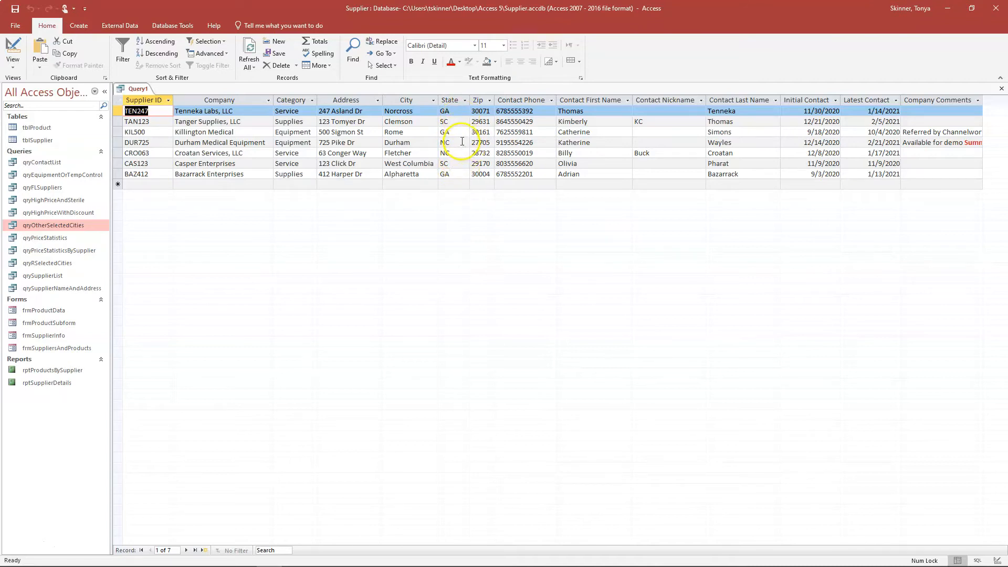
# - Save the query as qrySelectedStates and close all open objects
pyautogui.rightClick(148, 88)
pyautogui.click(147, 96)
pyautogui.write('qry')
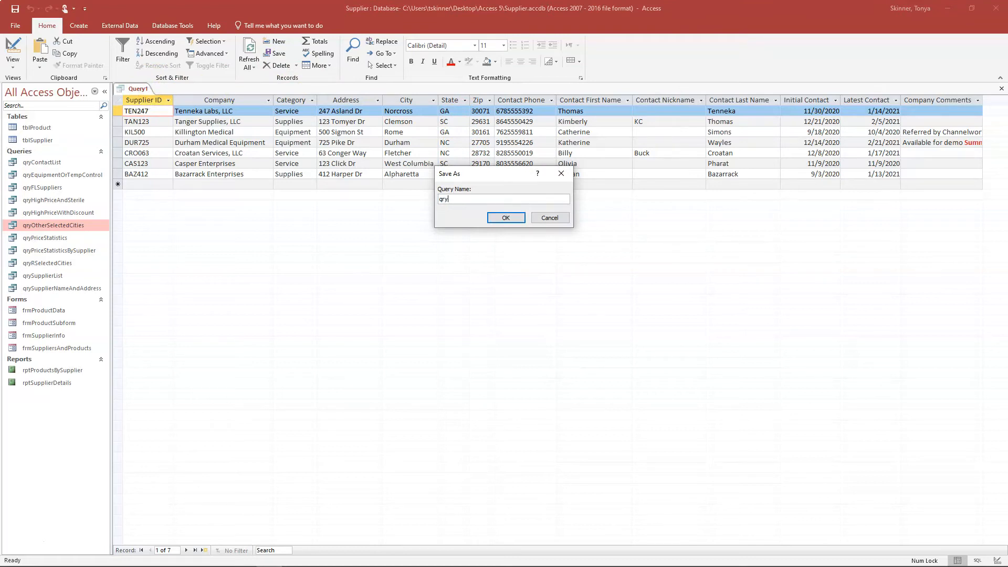
pyautogui.write('SelectedStates')
pyautogui.click(505, 217)
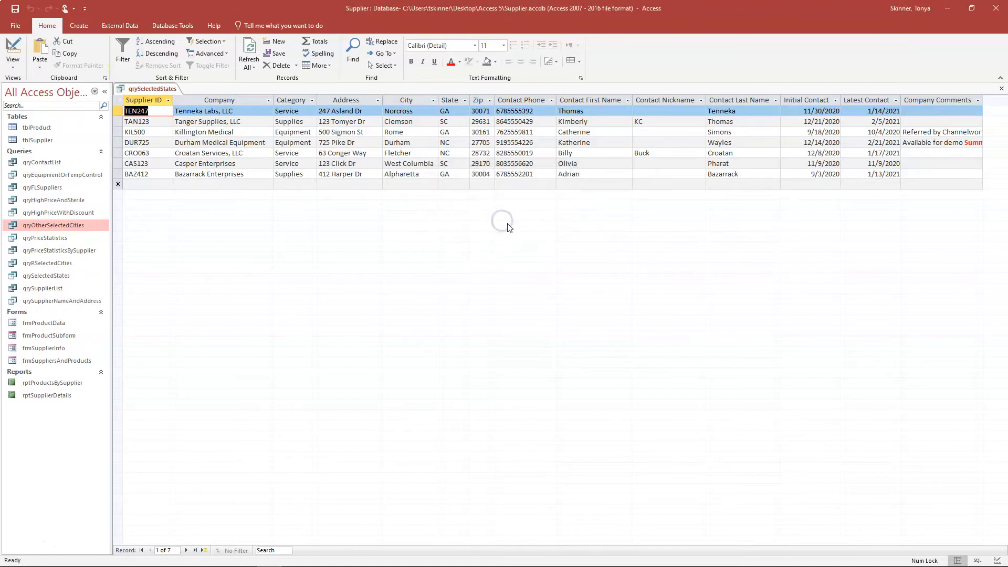
pyautogui.rightClick(146, 88)
pyautogui.click(180, 129)
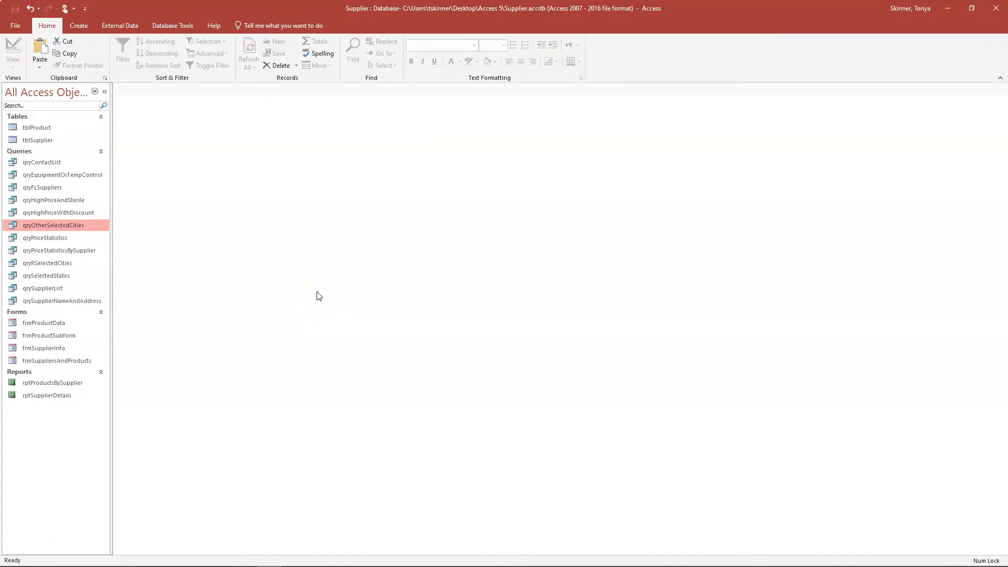
pyautogui.click(303, 286)
# - Start a new query design with tblSupplier added
pyautogui.click(78, 26)
pyautogui.click(156, 50)
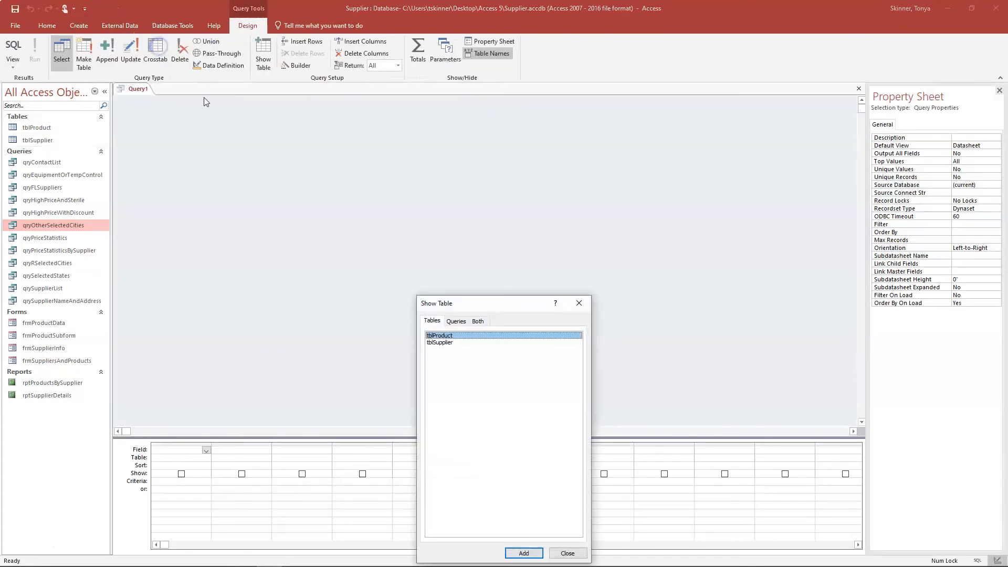
pyautogui.moveTo(494, 297); pyautogui.dragTo(286, 122)
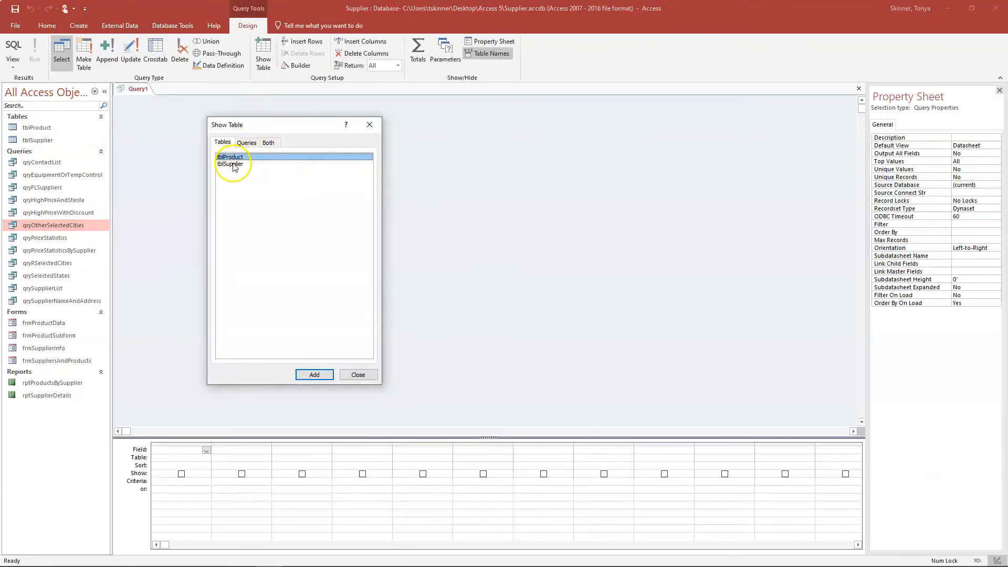
pyautogui.click(234, 164)
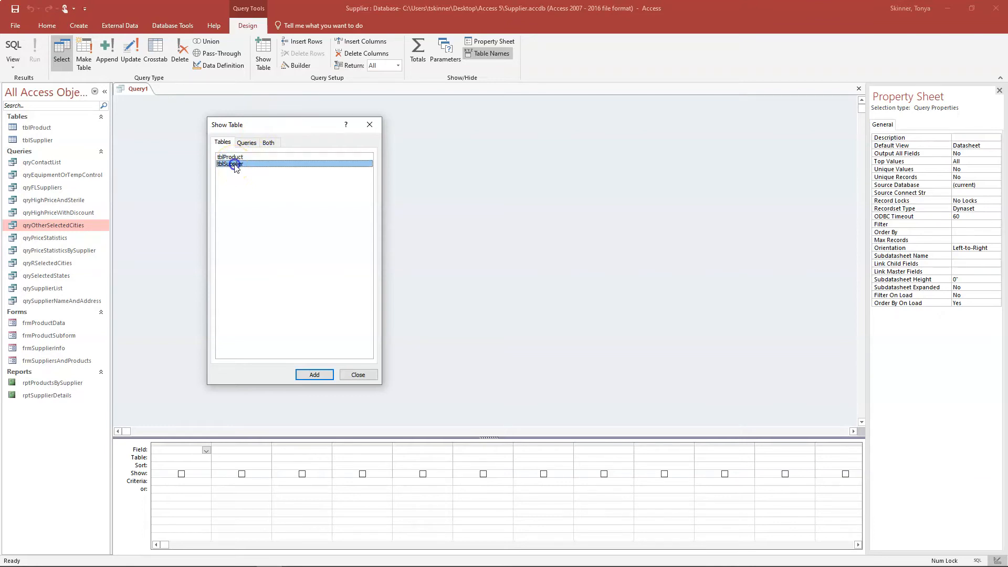
pyautogui.click(315, 375)
pyautogui.click(366, 376)
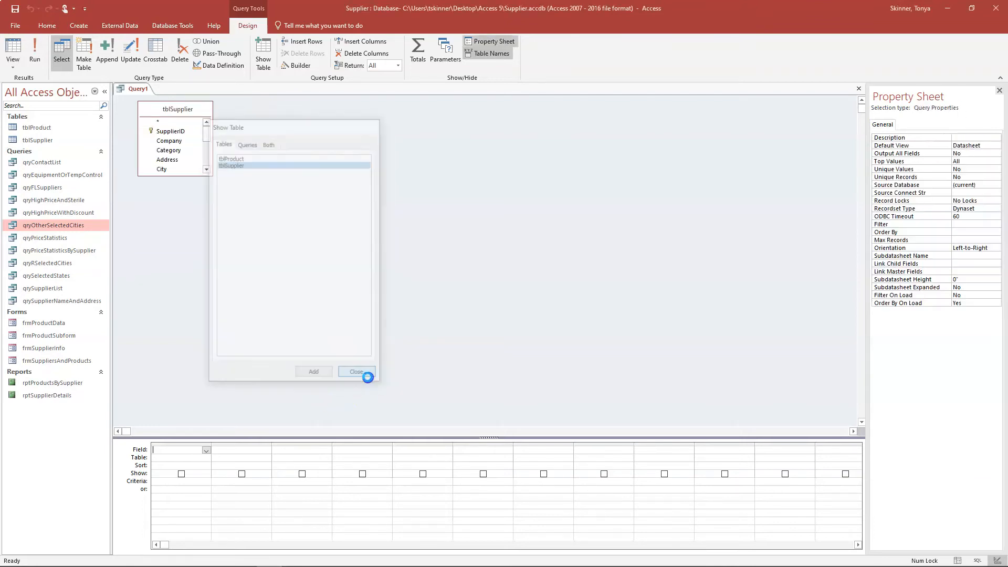
# - Add Company, City and Phone, sort Company ascending, and run to see 19 suppliers
pyautogui.doubleClick(169, 140)
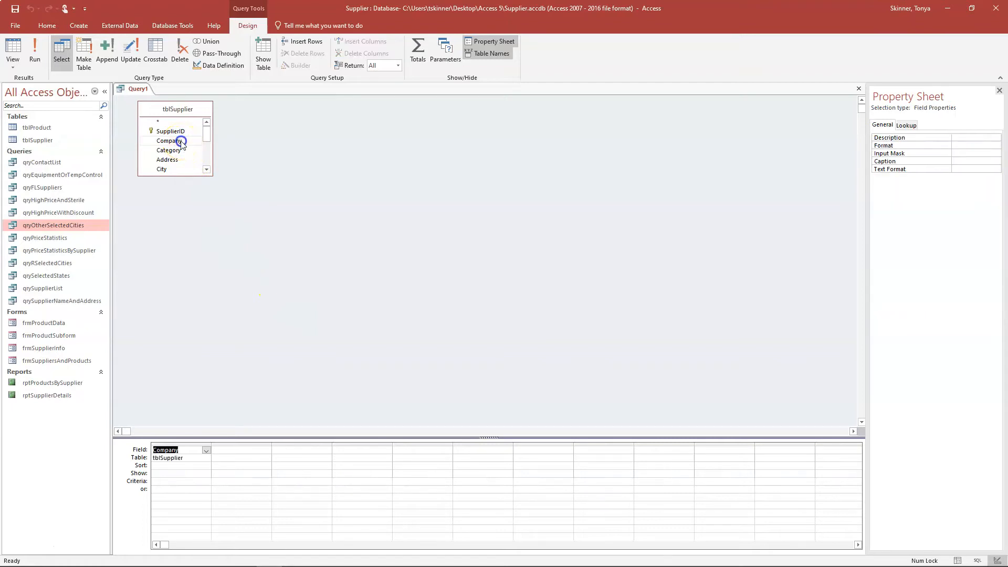
pyautogui.doubleClick(162, 169)
pyautogui.moveTo(194, 176); pyautogui.dragTo(198, 206)
pyautogui.doubleClick(166, 197)
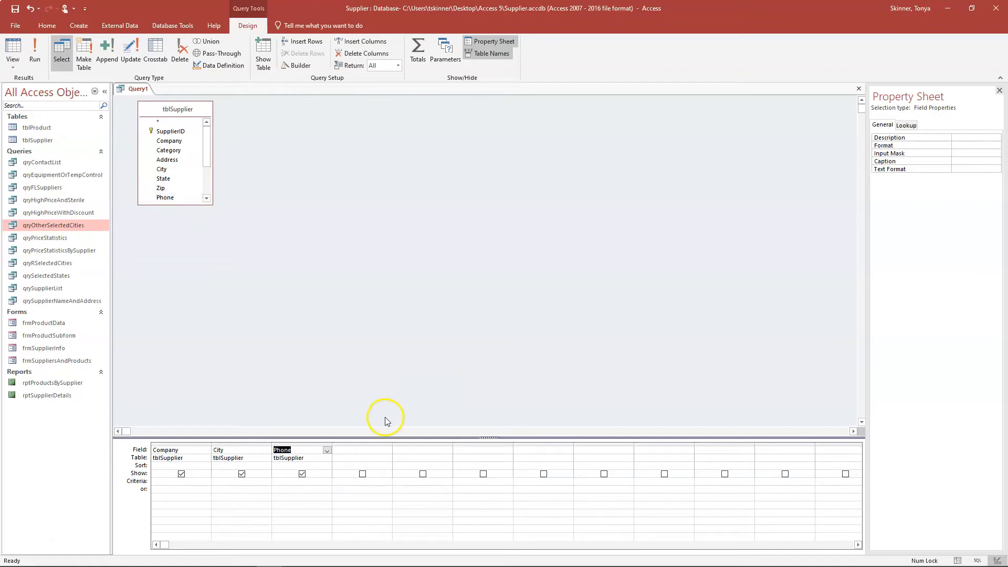
pyautogui.click(206, 466)
pyautogui.click(206, 466)
pyautogui.click(200, 477)
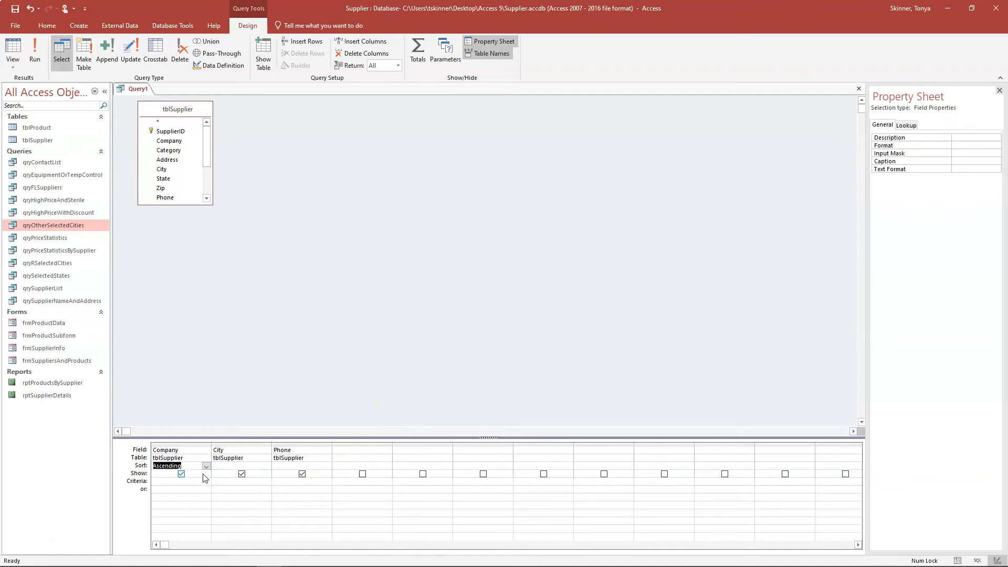
pyautogui.click(35, 49)
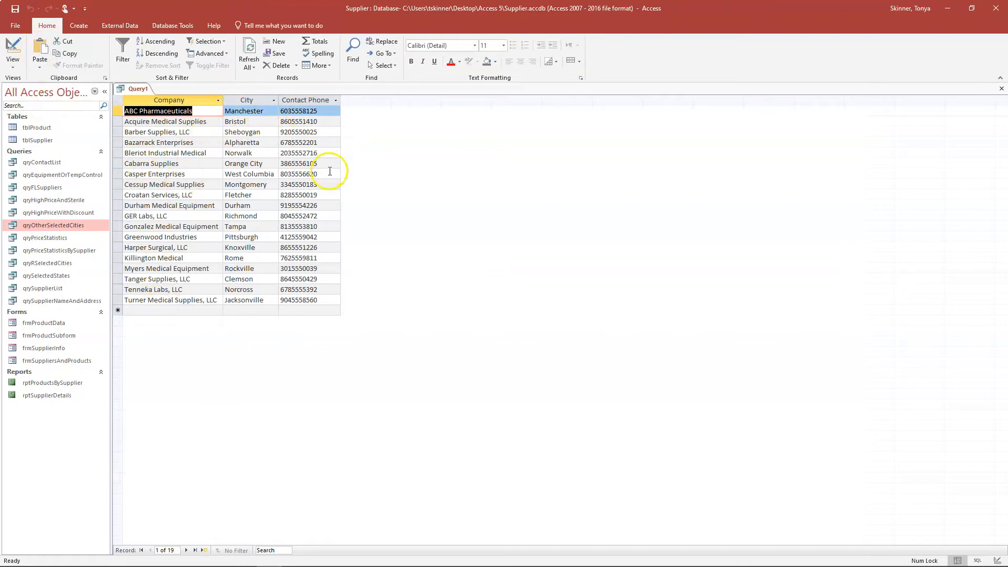
# - Switch Query1 back to Design view and expand the tblSupplier field list to show every field
pyautogui.click(22, 47)
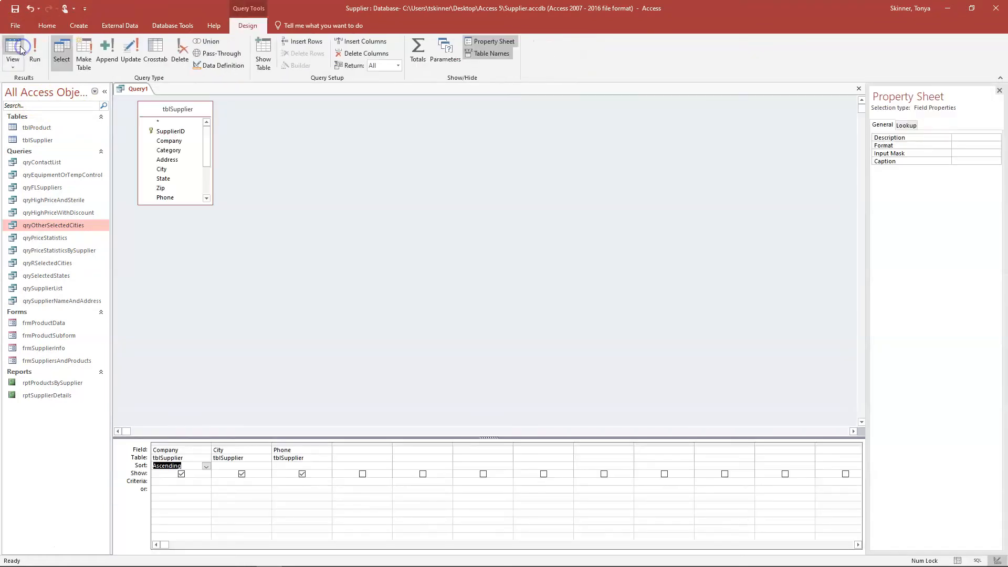
pyautogui.moveTo(190, 204); pyautogui.dragTo(191, 289)
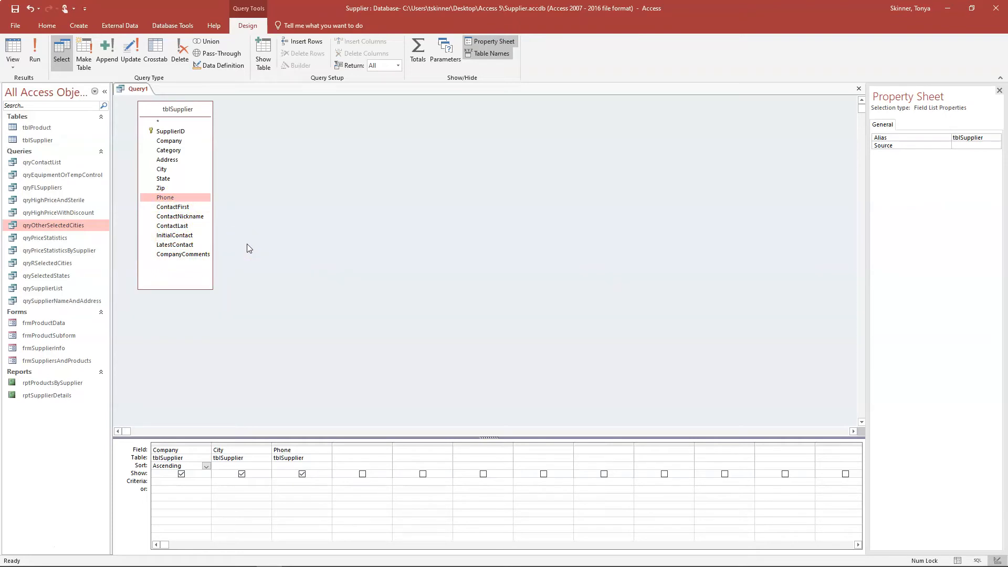
pyautogui.click(365, 450)
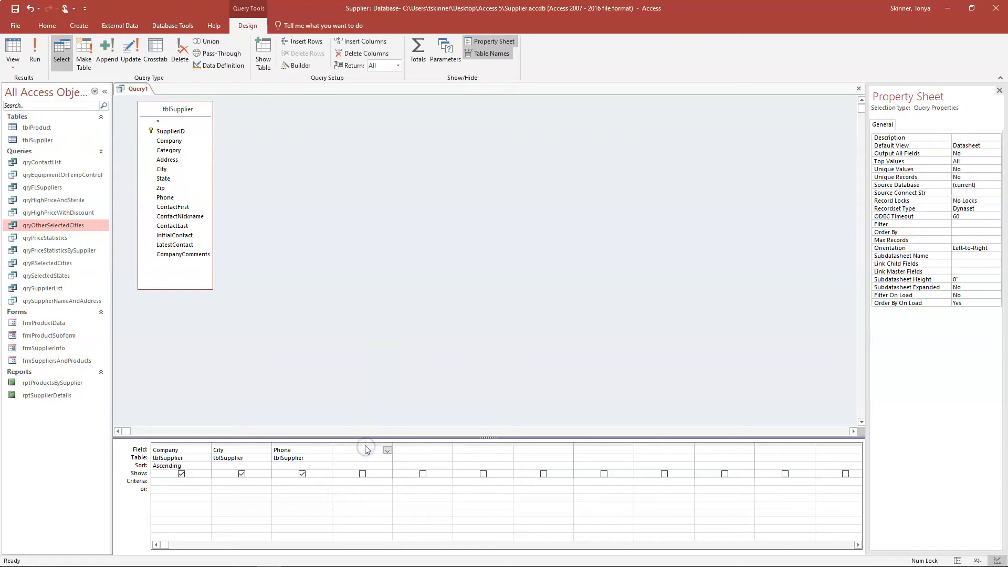
# - Open the Expression Builder for the fourth field and insert a blank IIf(«expression», «truepart», «falsepart») template
pyautogui.rightClick(375, 452)
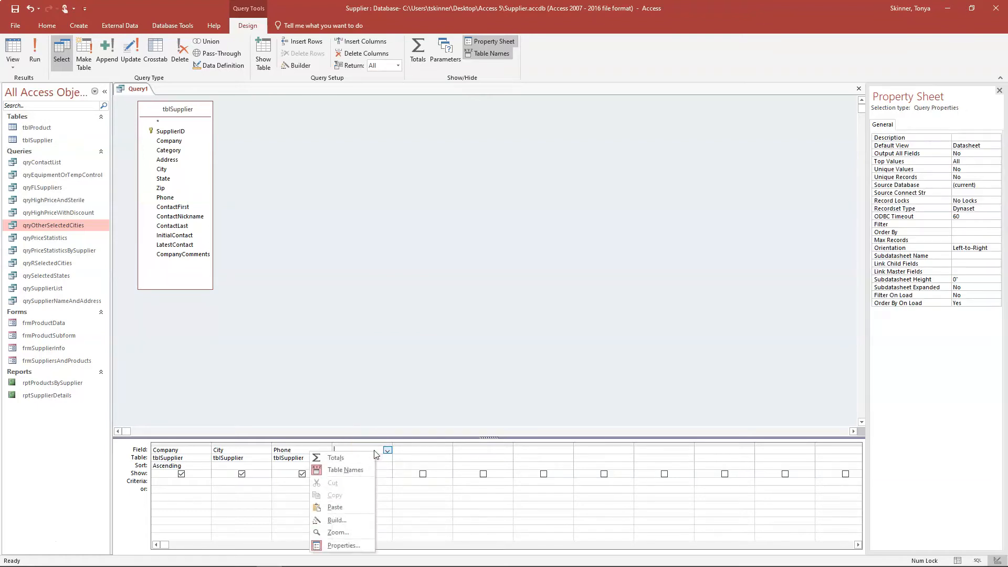
pyautogui.click(346, 521)
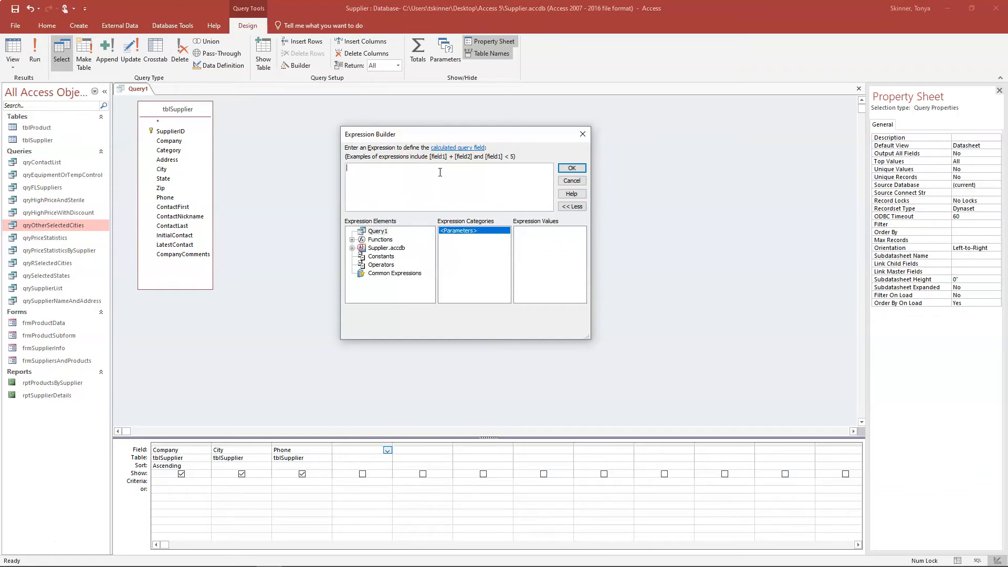
pyautogui.click(352, 239)
pyautogui.click(400, 248)
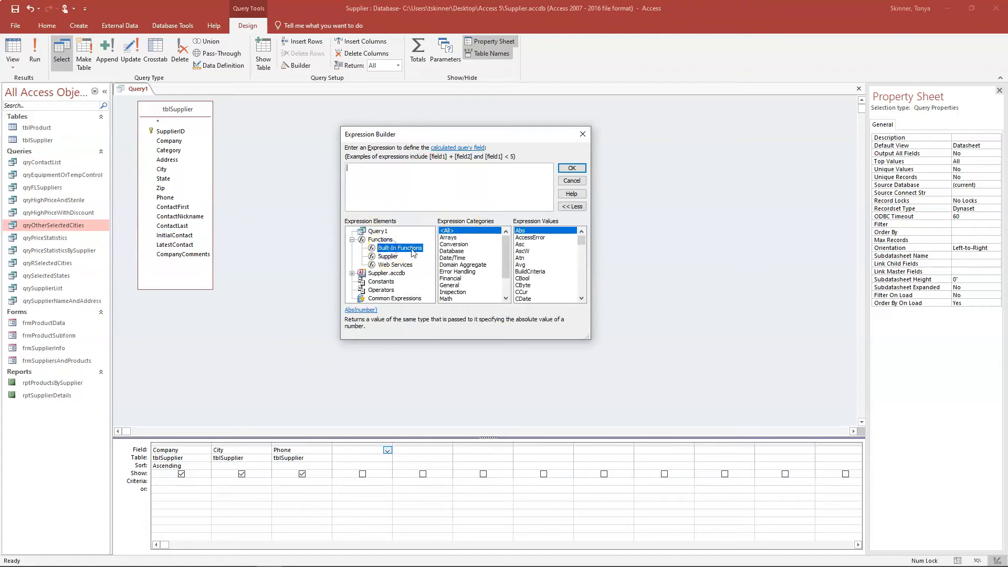
pyautogui.moveTo(507, 254)
pyautogui.mouseDown()
pyautogui.moveTo(508, 269)
pyautogui.moveTo(507, 246)
pyautogui.mouseUp()
pyautogui.moveTo(582, 240); pyautogui.dragTo(582, 266)
pyautogui.click(522, 251)
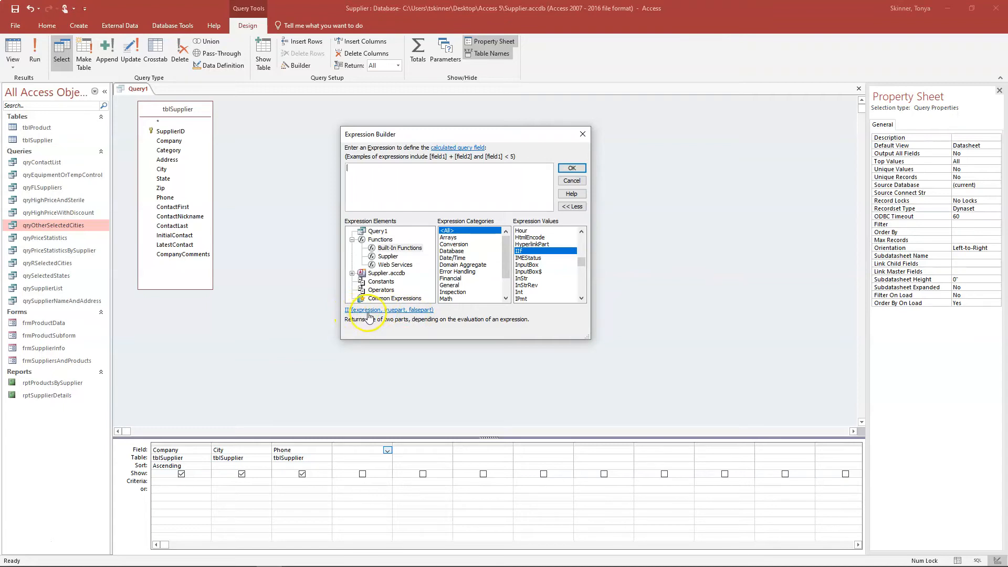
pyautogui.click(409, 310)
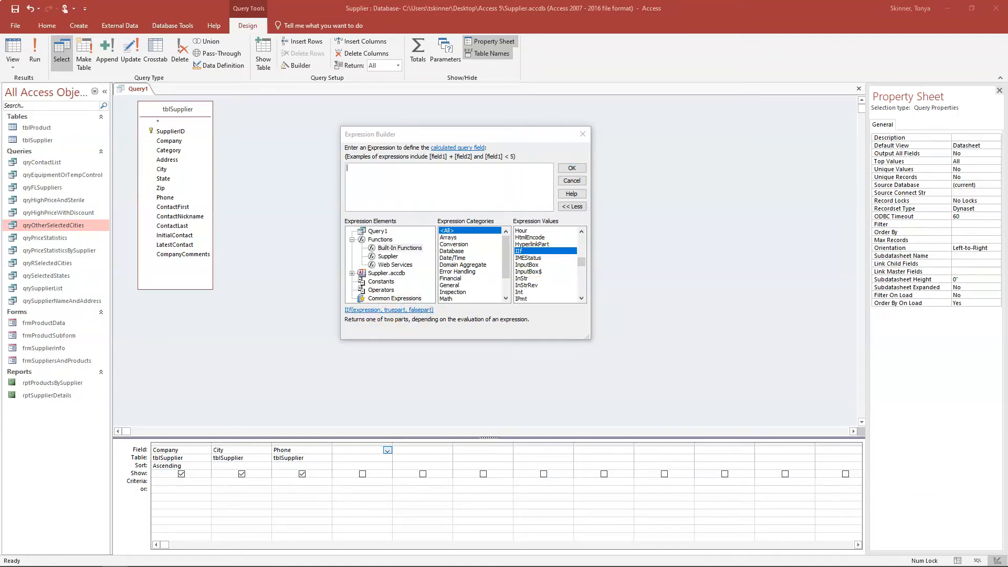
pyautogui.doubleClick(519, 251)
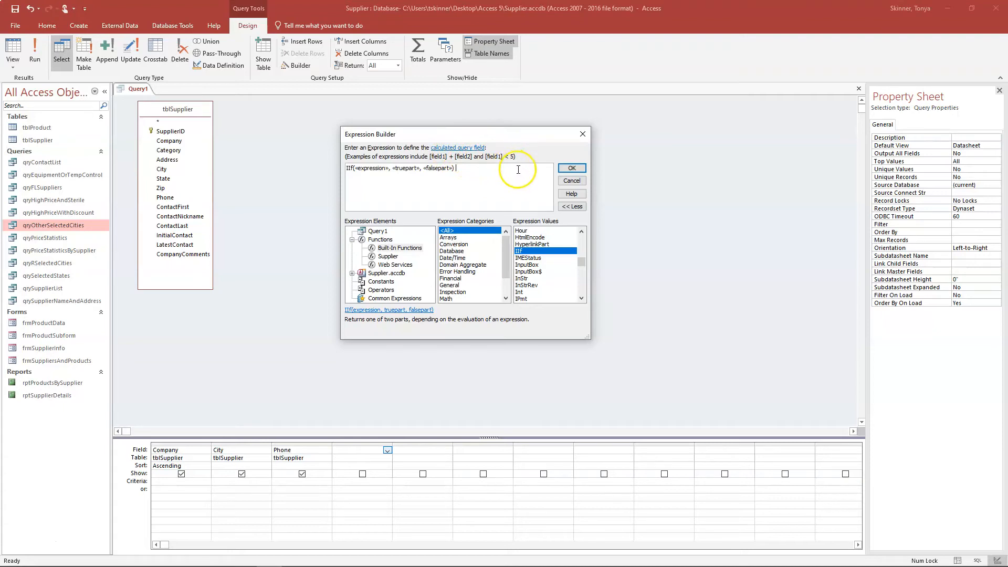
# - Prefix the IIf expression with ContactName: to name the calculated field
pyautogui.click(394, 185)
pyautogui.click(403, 187)
pyautogui.write('ContactName:')
pyautogui.click(443, 168)
pyautogui.click(412, 169)
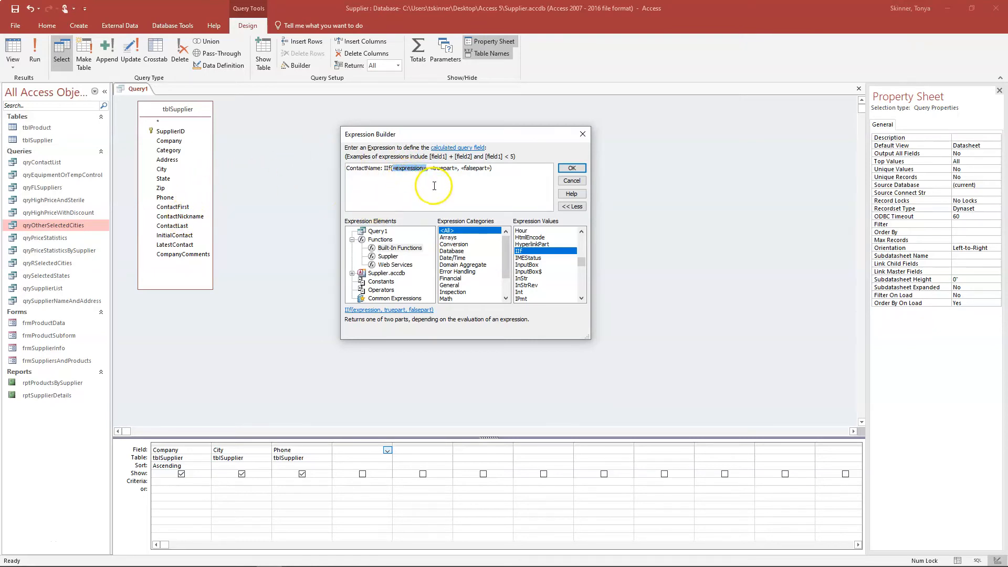
# - Replace the «expression» placeholder with IsNull([ContactNickname]) using the autocomplete suggestion
pyautogui.write('IsN')
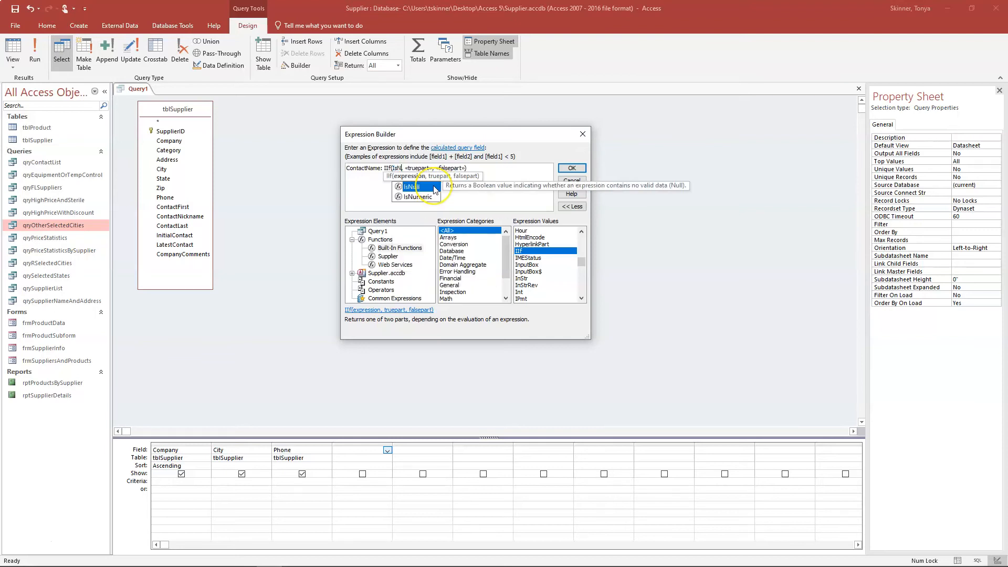
pyautogui.doubleClick(415, 186)
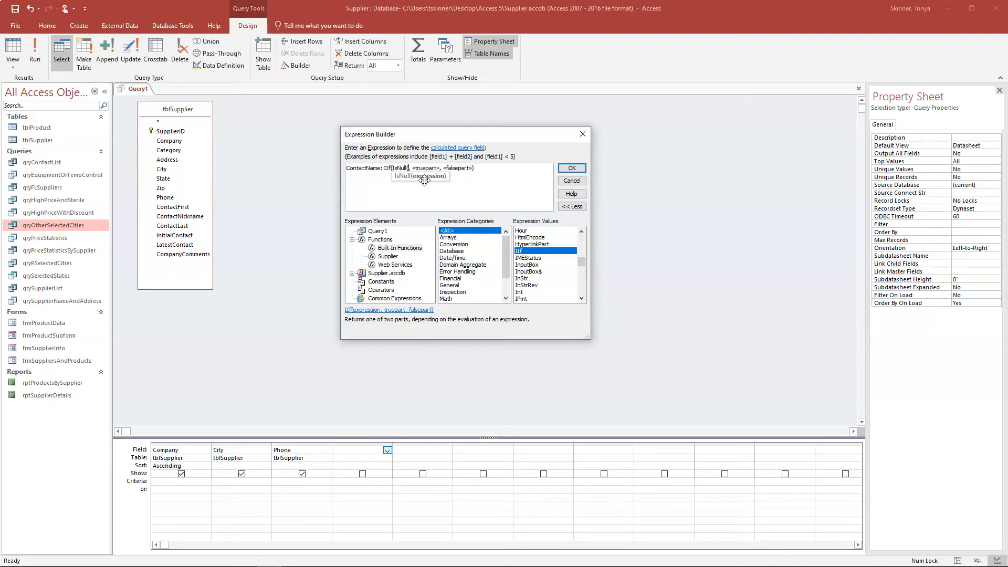
pyautogui.write('[ContactNickname])')
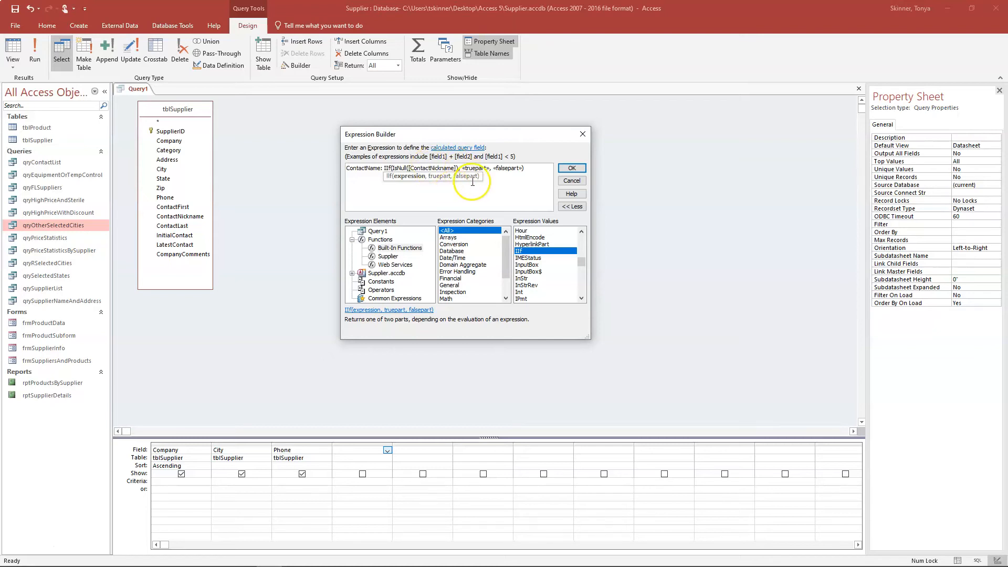
pyautogui.click(488, 169)
pyautogui.moveTo(461, 169); pyautogui.dragTo(488, 169)
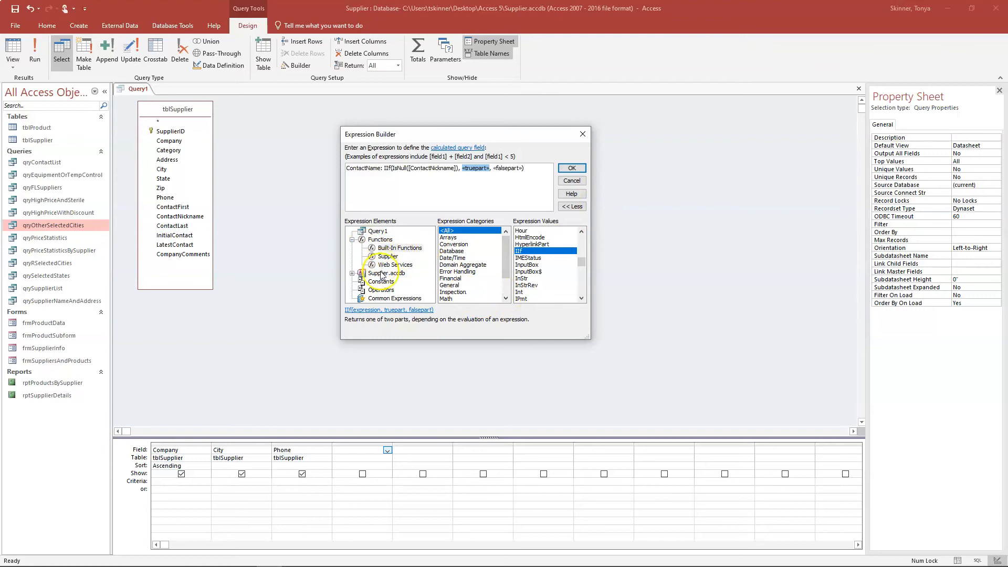
# - Insert tblSupplier's ContactFirst field as the truepart, trimmed down to [ContactFirst]
pyautogui.click(351, 274)
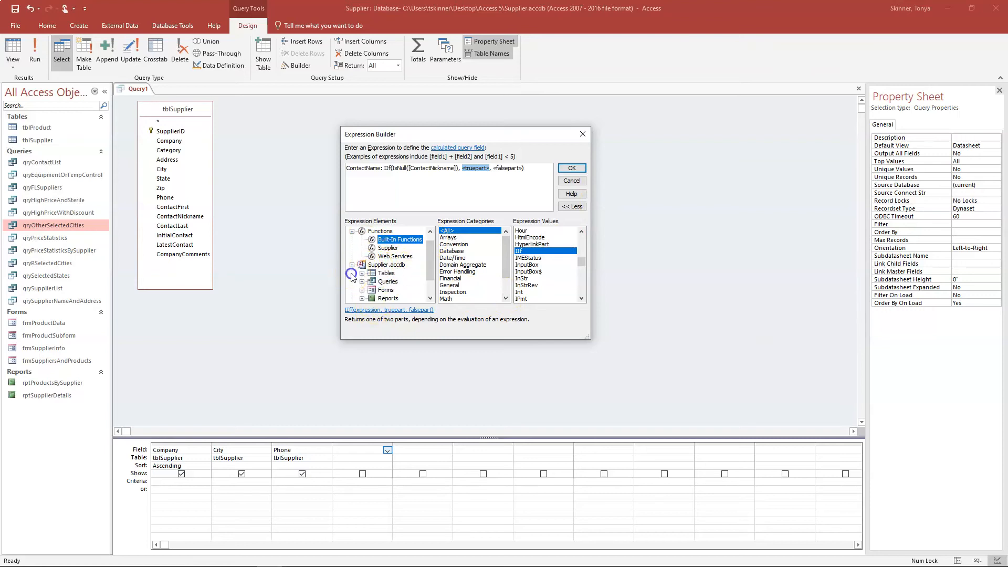
pyautogui.click(362, 273)
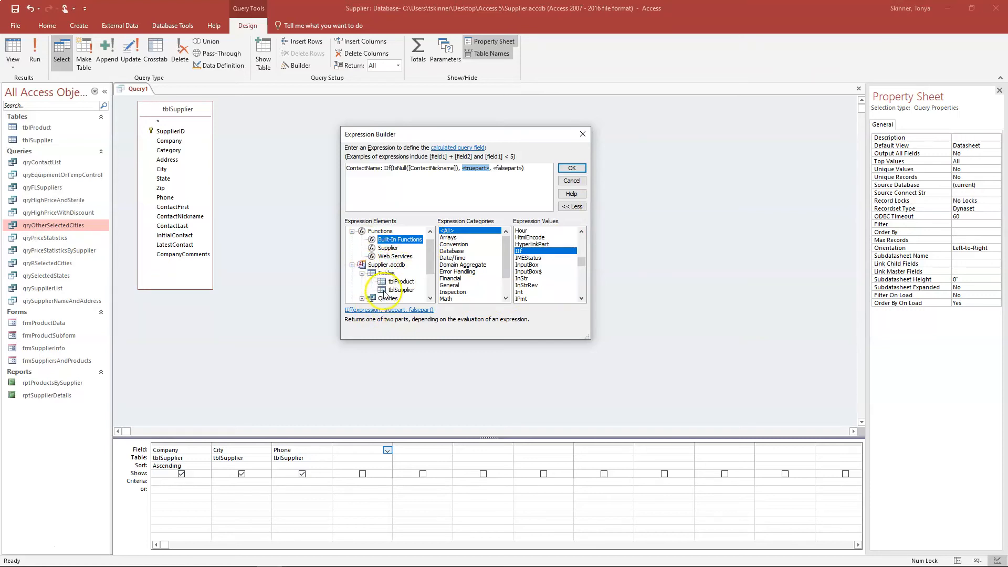
pyautogui.click(385, 291)
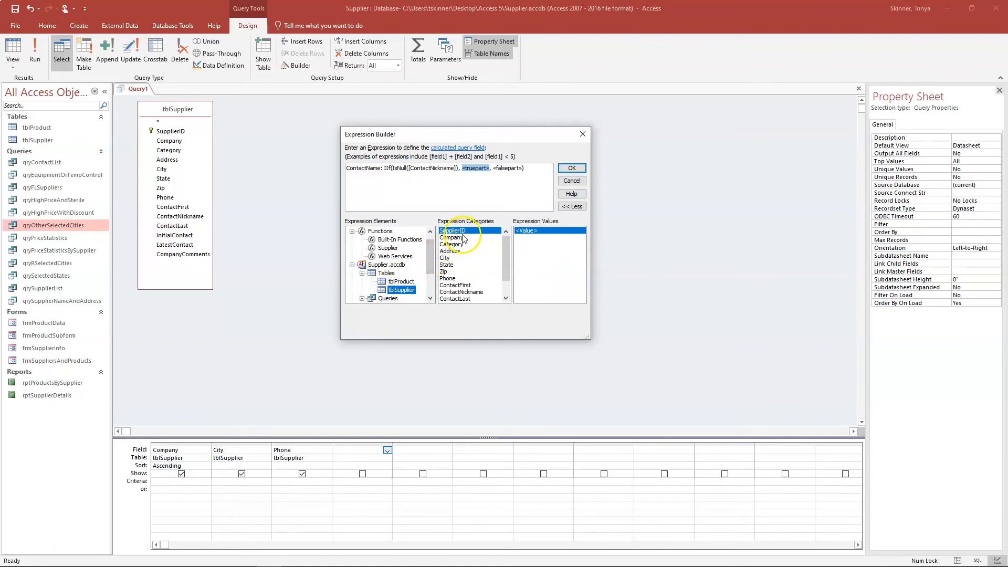
pyautogui.doubleClick(455, 285)
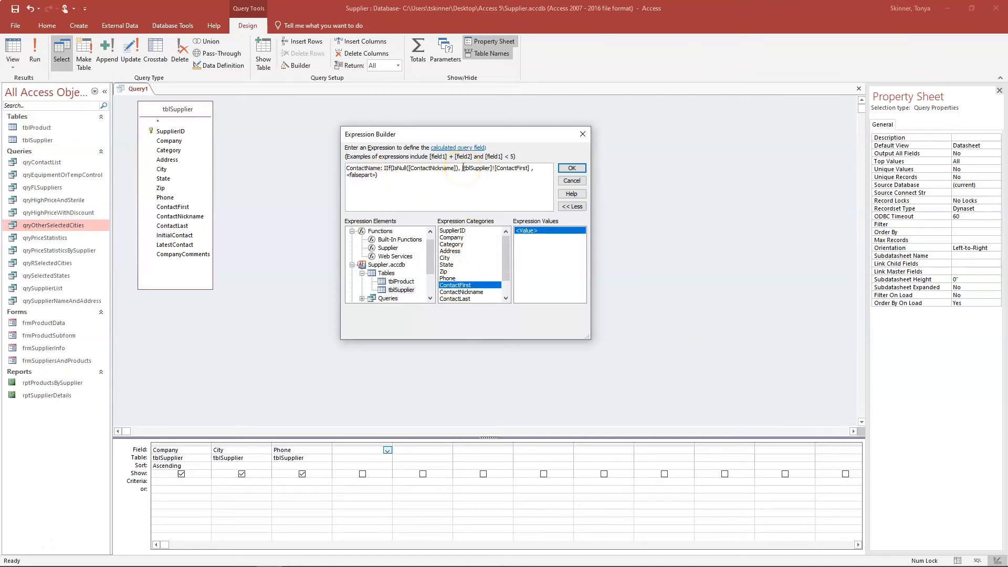
pyautogui.moveTo(495, 166); pyautogui.dragTo(462, 168)
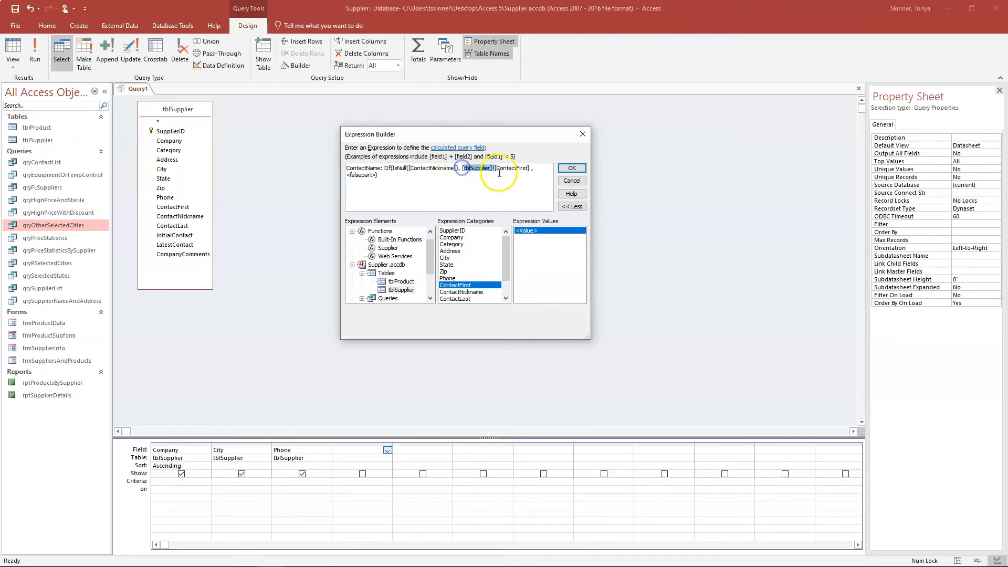
pyautogui.press('Delete')
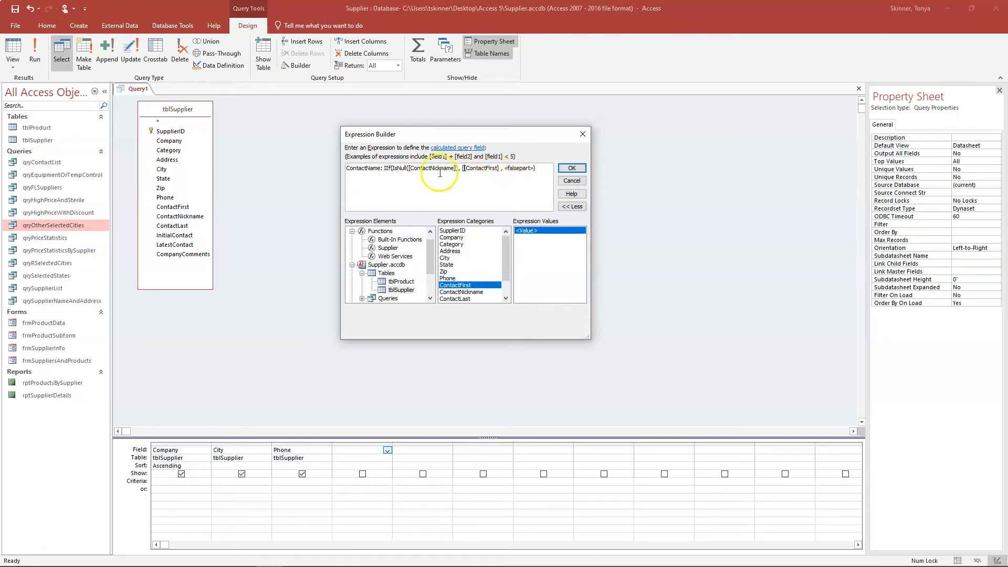
pyautogui.press('BackSpace')
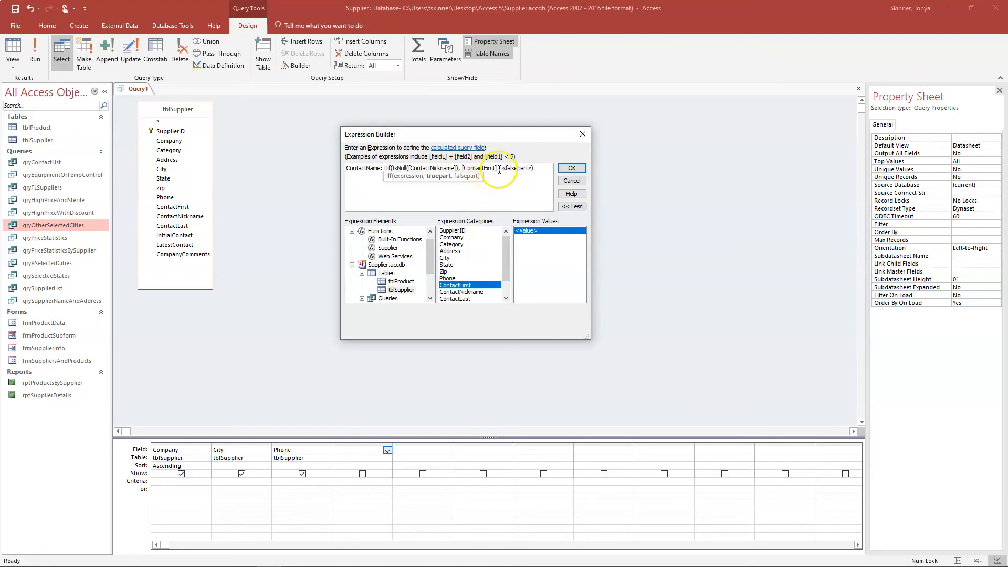
pyautogui.press('Delete')
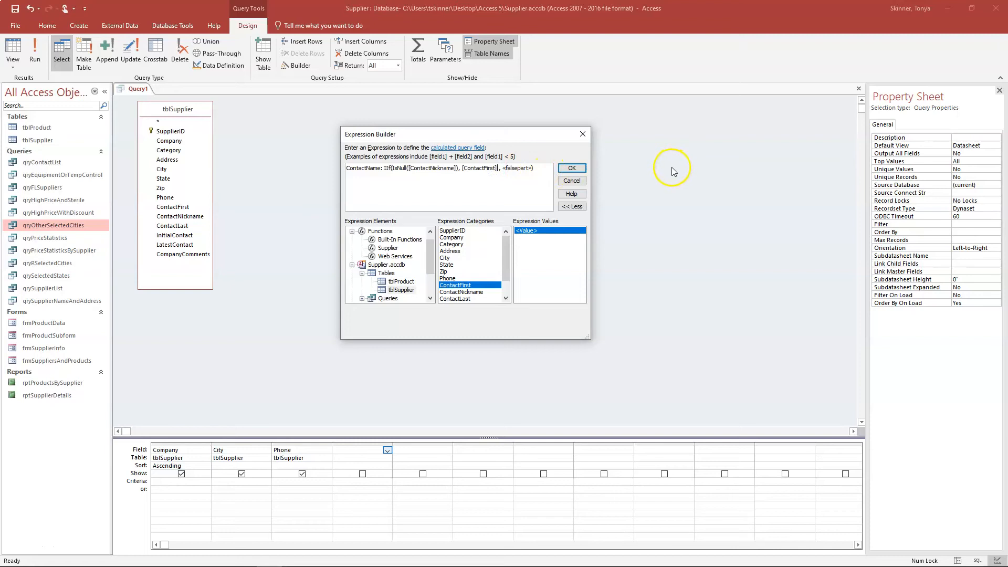
# - Extend the truepart to [ContactFirst] + " " + [ContactLast]
pyautogui.write('+ "')
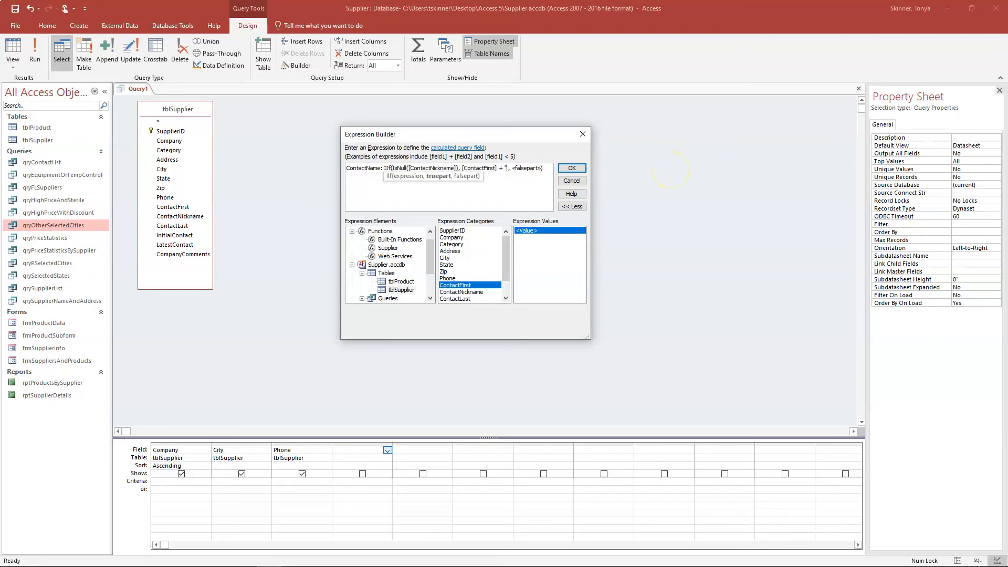
pyautogui.write(' "')
pyautogui.write('+ [ContactLast')
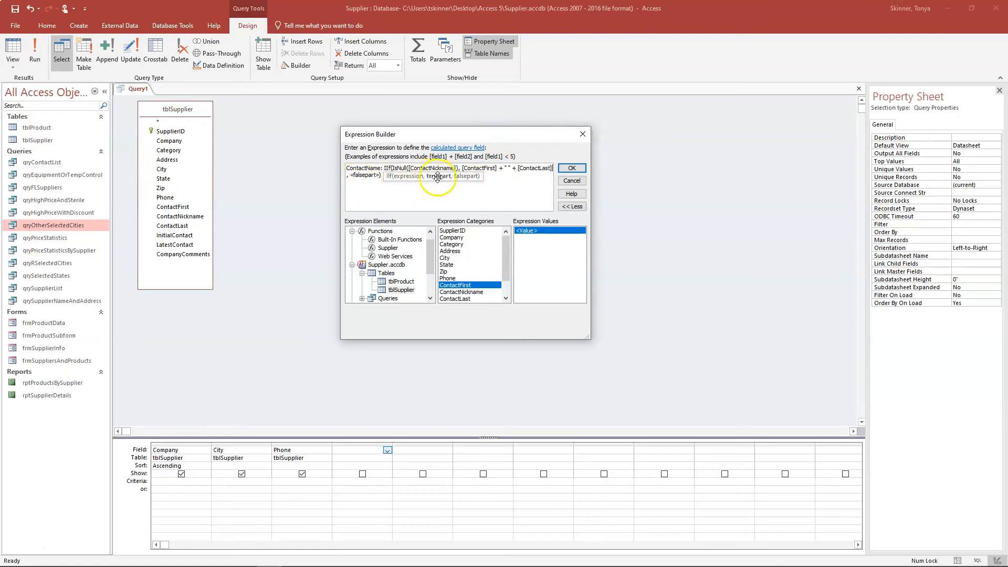
pyautogui.click(466, 178)
pyautogui.click(357, 181)
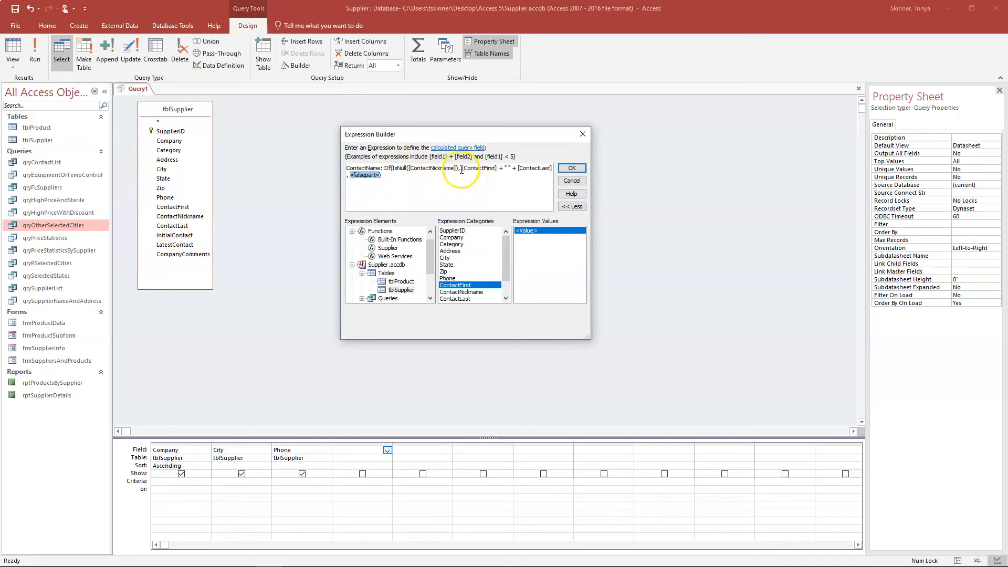
# - Make the falsepart [ContactNickname] + " " + [ContactLast] and accept the expression into the grid
pyautogui.moveTo(461, 169)
pyautogui.mouseDown()
pyautogui.moveTo(553, 169)
pyautogui.moveTo(461, 167)
pyautogui.mouseUp()
pyautogui.hotkey('ctrl', 'c')
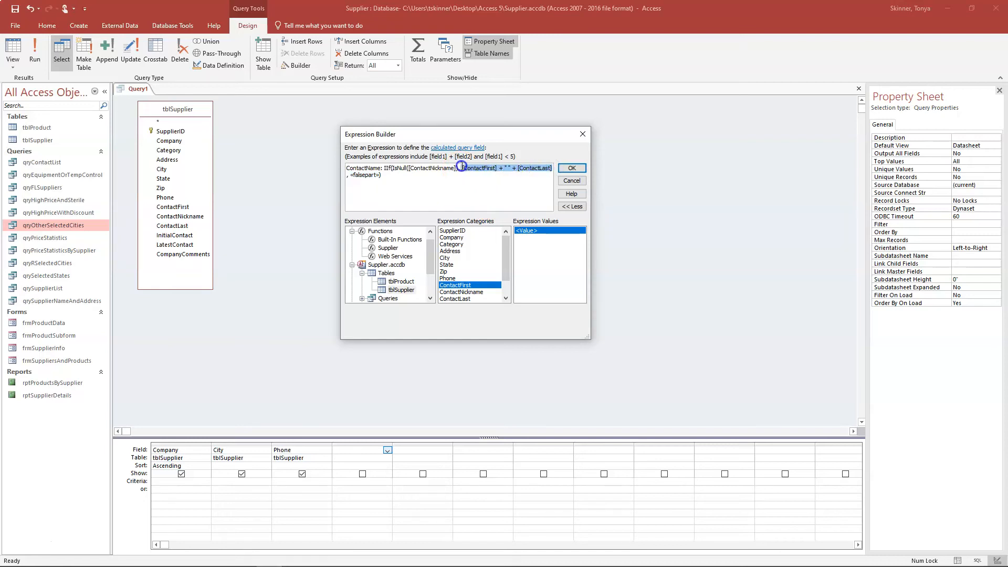
pyautogui.click(378, 175)
pyautogui.moveTo(378, 175); pyautogui.dragTo(349, 175)
pyautogui.hotkey('ctrl', 'v')
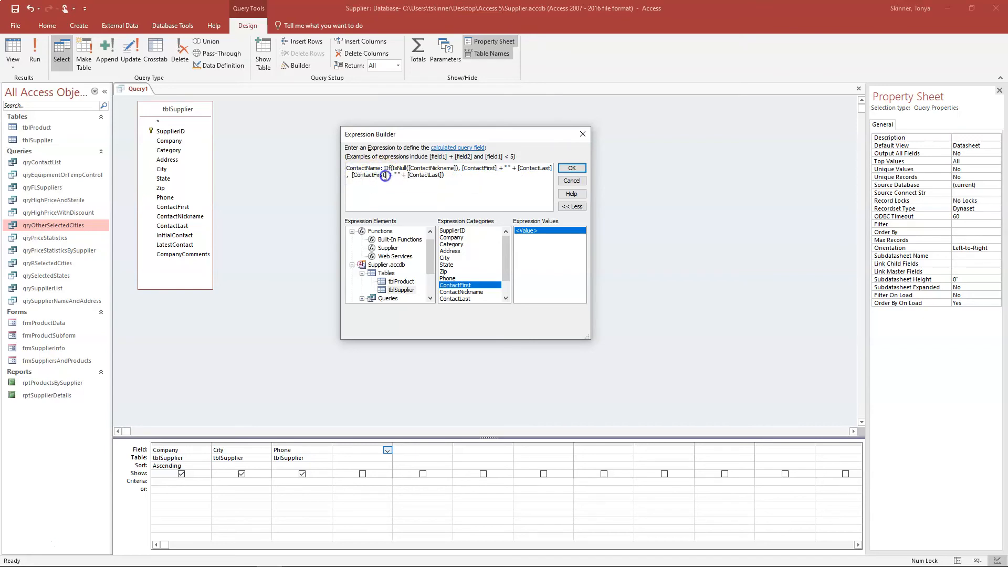
pyautogui.press('BackSpace')
pyautogui.press('BackSpace')
pyautogui.press('BackSpace')
pyautogui.press('BackSpace')
pyautogui.press('BackSpace')
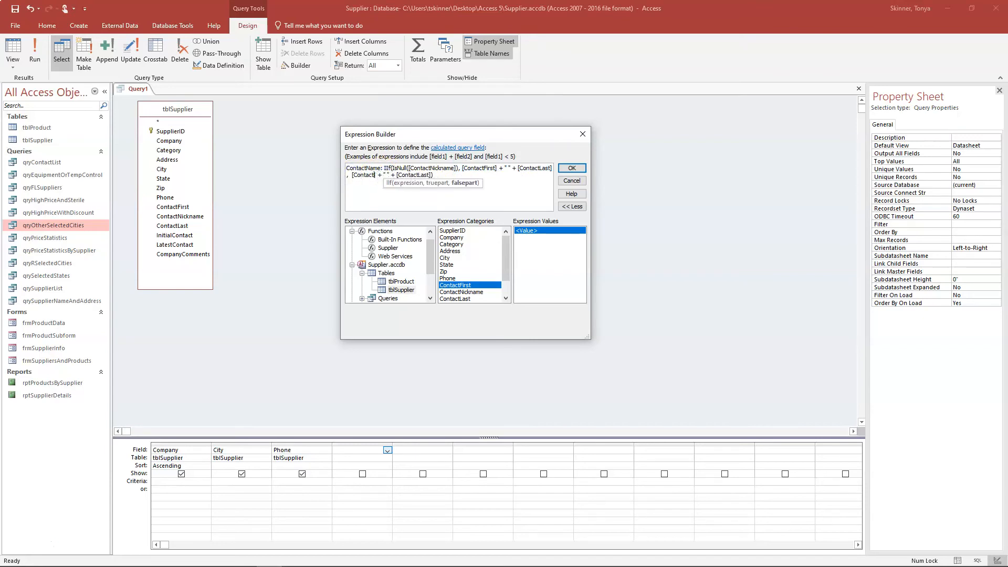
pyautogui.press('BackSpace')
pyautogui.write('tNickname')
pyautogui.click(496, 183)
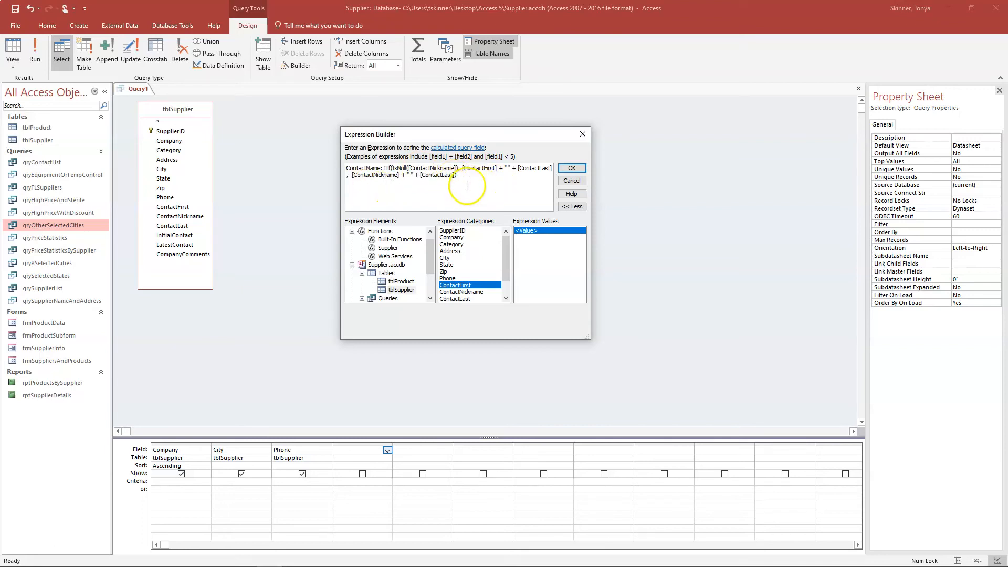
pyautogui.click(572, 168)
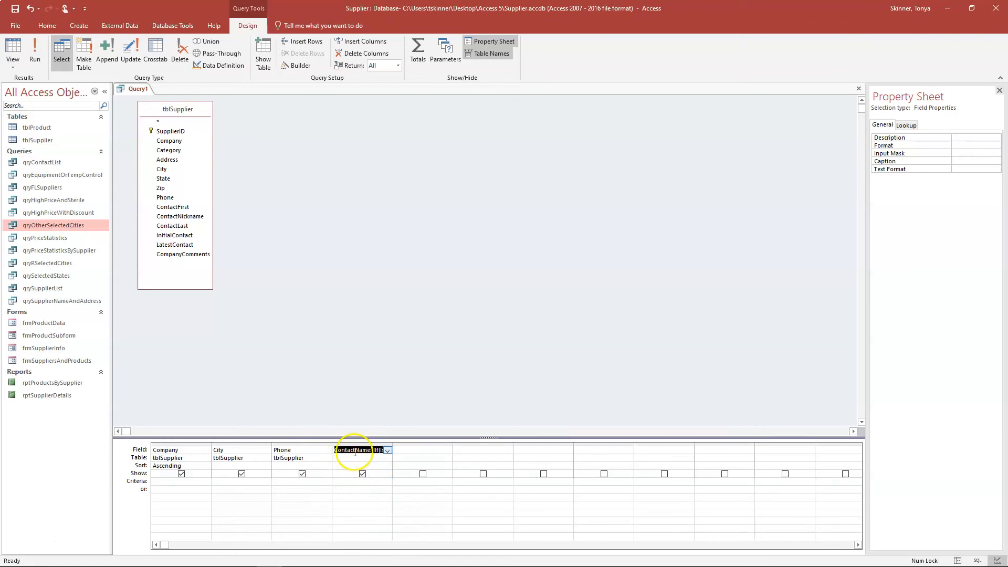
# - Caption the field Contact Name, run the query, and best-fit the Contact Name column
pyautogui.click(953, 161)
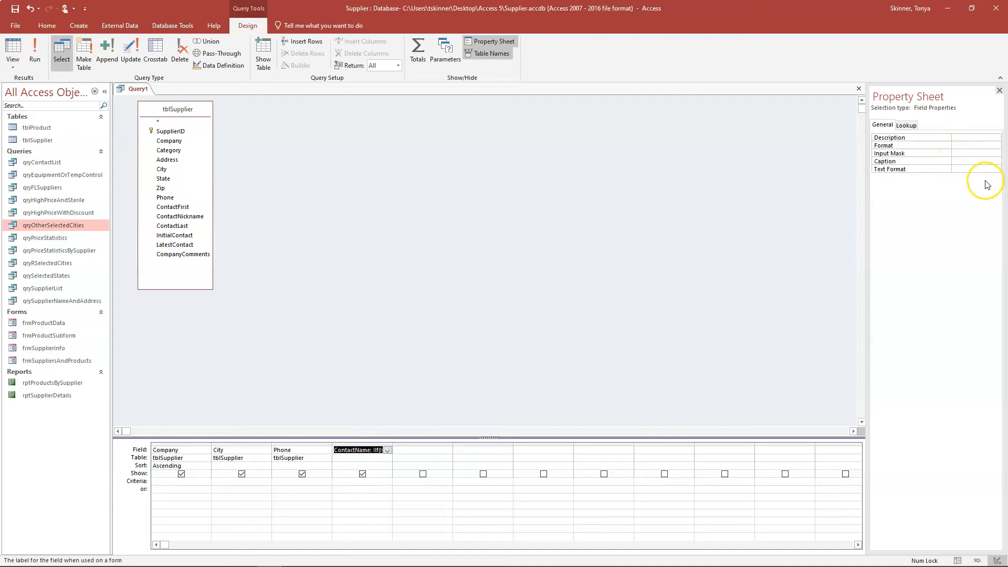
pyautogui.write('Contact Name')
pyautogui.click(35, 52)
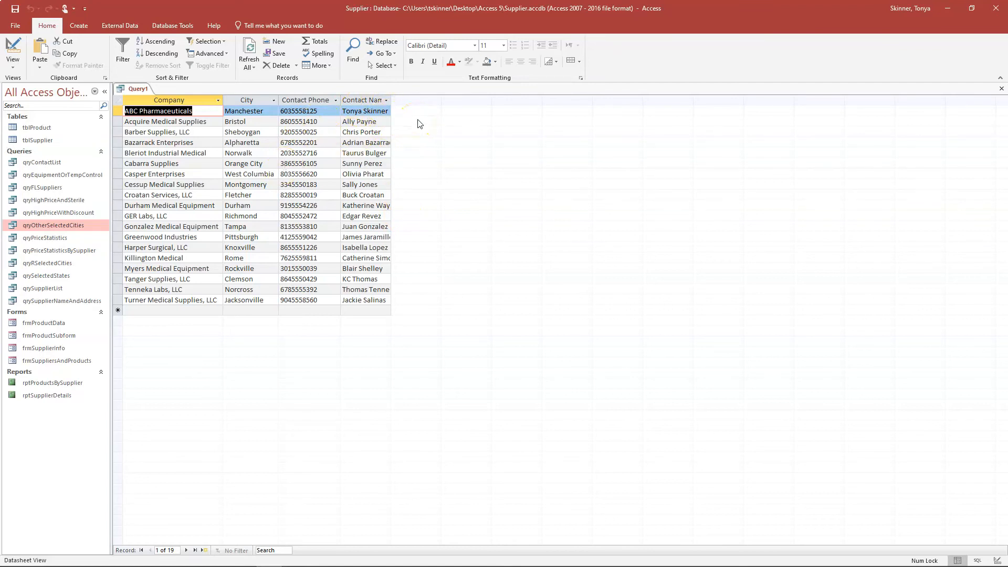
pyautogui.doubleClick(391, 100)
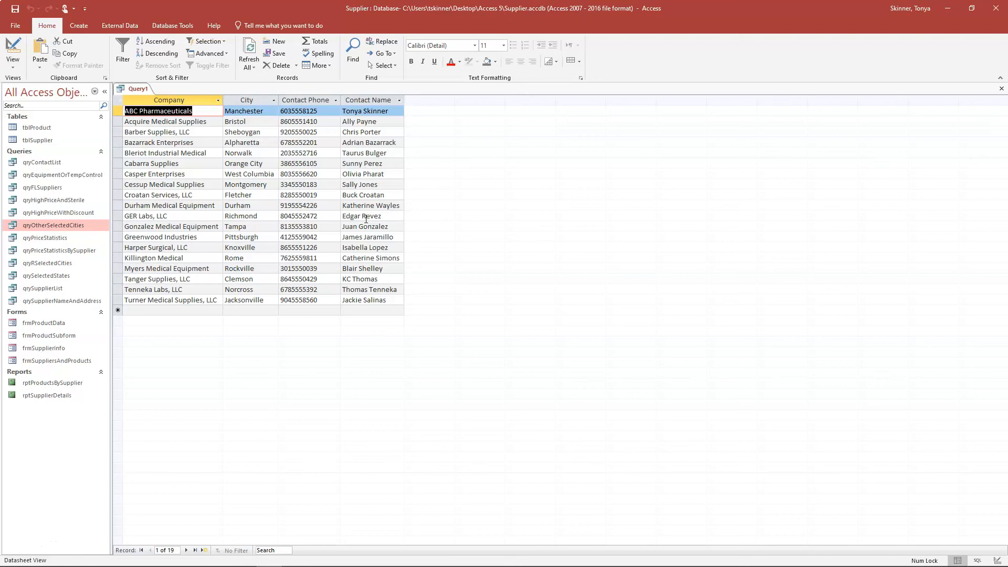
# - Save Query1 as qryCompanyContacts and close all open objects
pyautogui.rightClick(146, 92)
pyautogui.click(148, 96)
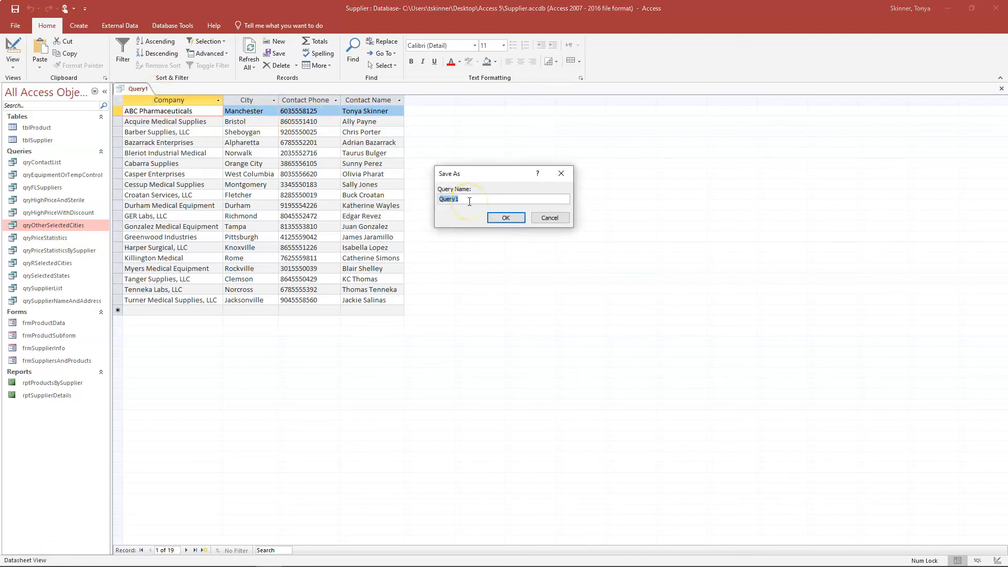
pyautogui.write('qryCompanyContacts')
pyautogui.click(506, 218)
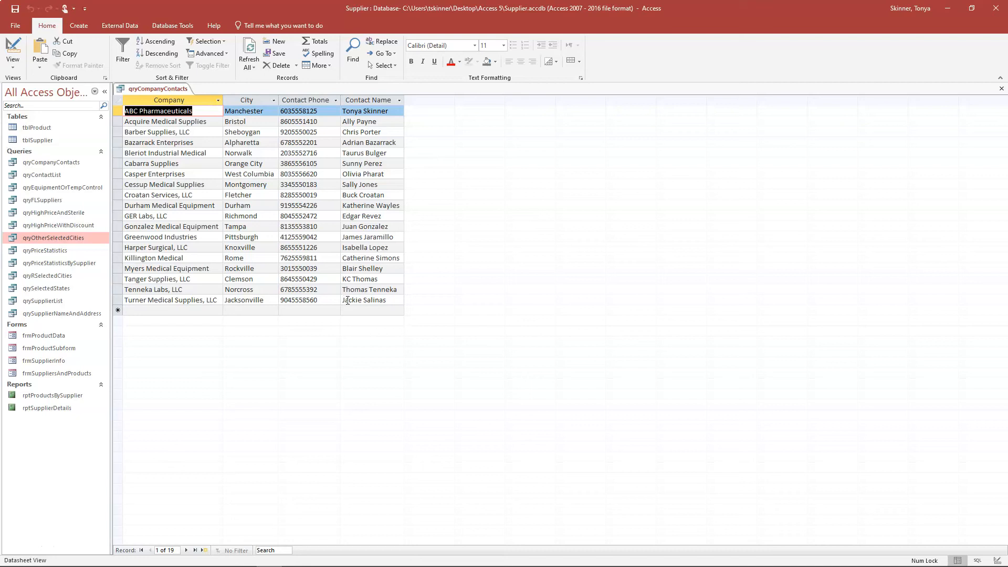
pyautogui.rightClick(180, 89)
pyautogui.click(202, 123)
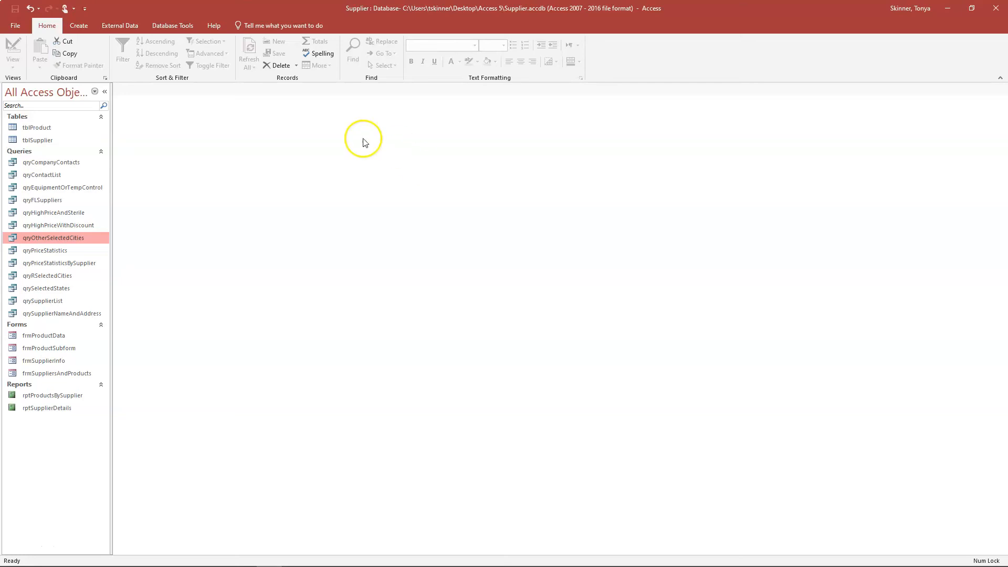
# - Create a new design-view query on tblSupplier and enlarge its field list
pyautogui.click(79, 25)
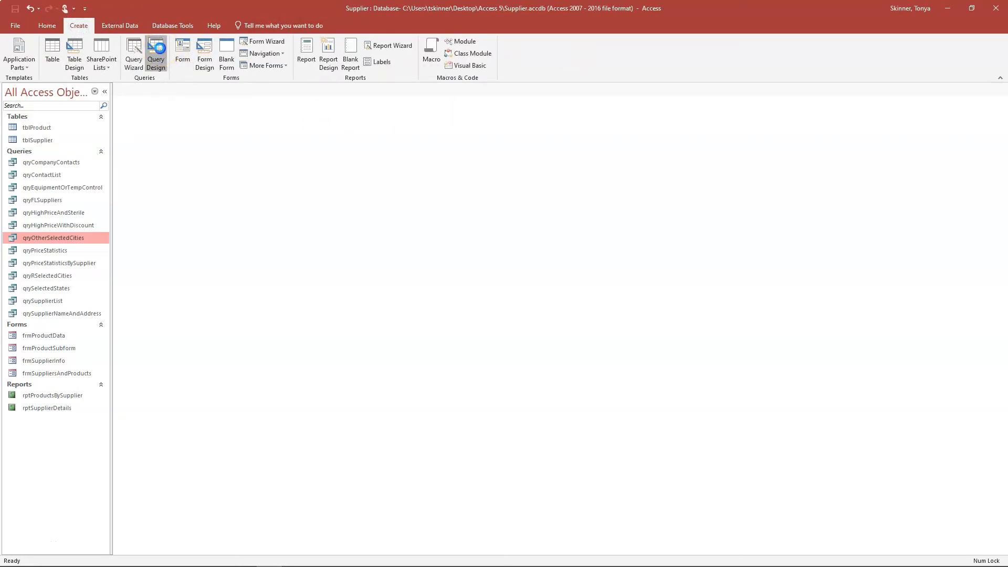
pyautogui.click(156, 49)
pyautogui.click(439, 342)
pyautogui.doubleClick(439, 342)
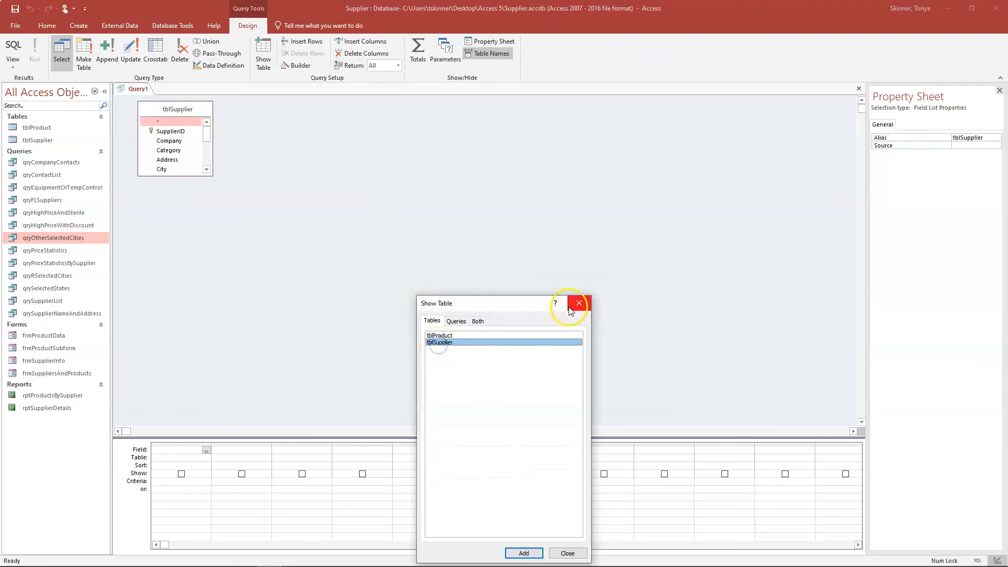
pyautogui.click(578, 303)
pyautogui.click(193, 188)
pyautogui.moveTo(192, 188); pyautogui.dragTo(199, 291)
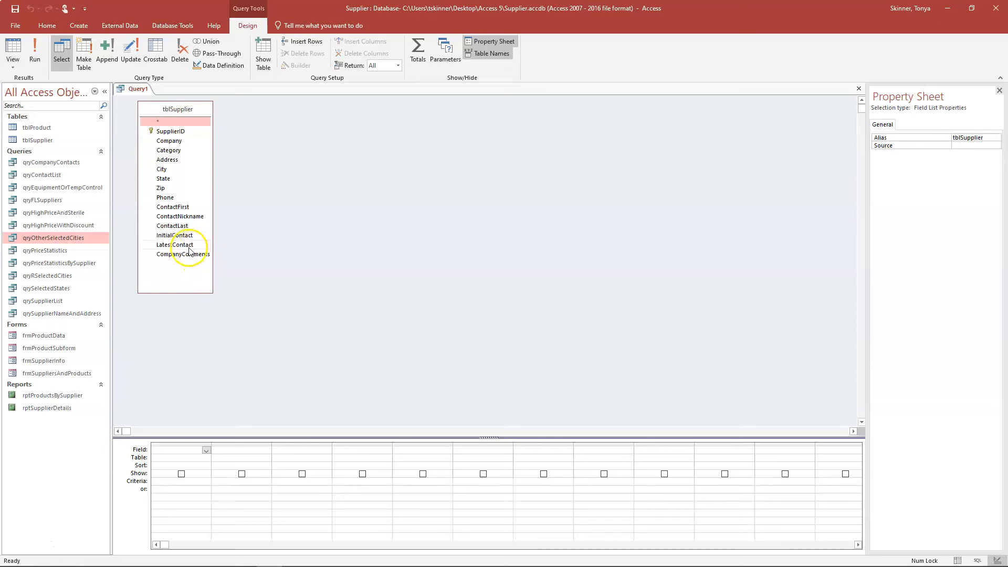
# - Add Company, Category, City, State, ContactFirst, ContactLast and Phone to the query grid
pyautogui.doubleClick(174, 141)
pyautogui.doubleClick(175, 150)
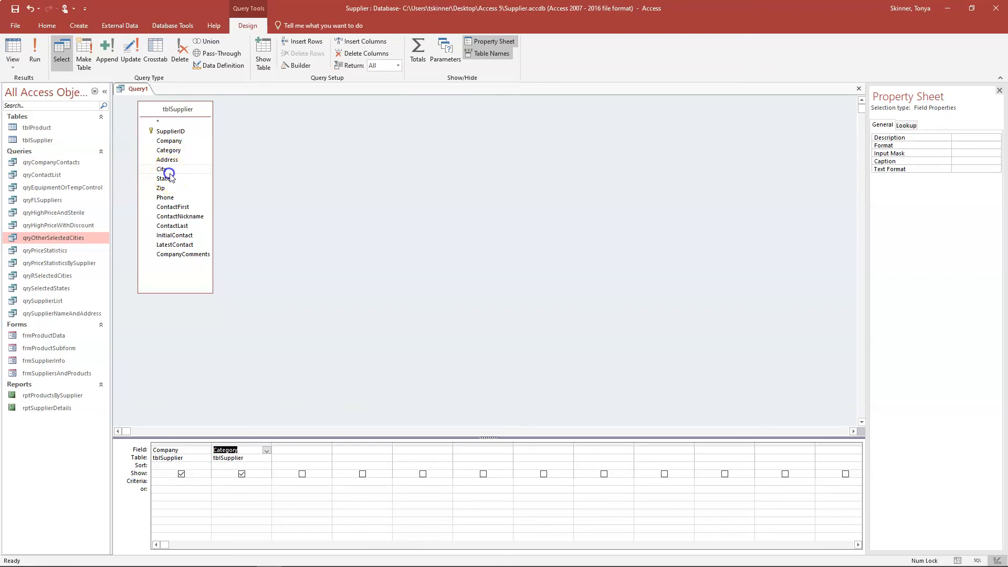
pyautogui.doubleClick(162, 169)
pyautogui.doubleClick(163, 179)
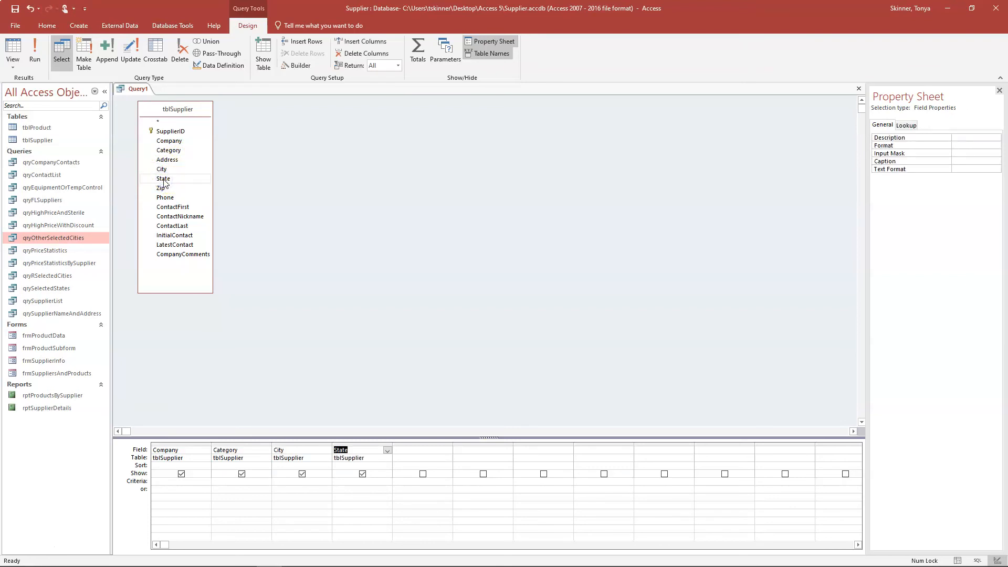
pyautogui.doubleClick(175, 207)
pyautogui.doubleClick(173, 226)
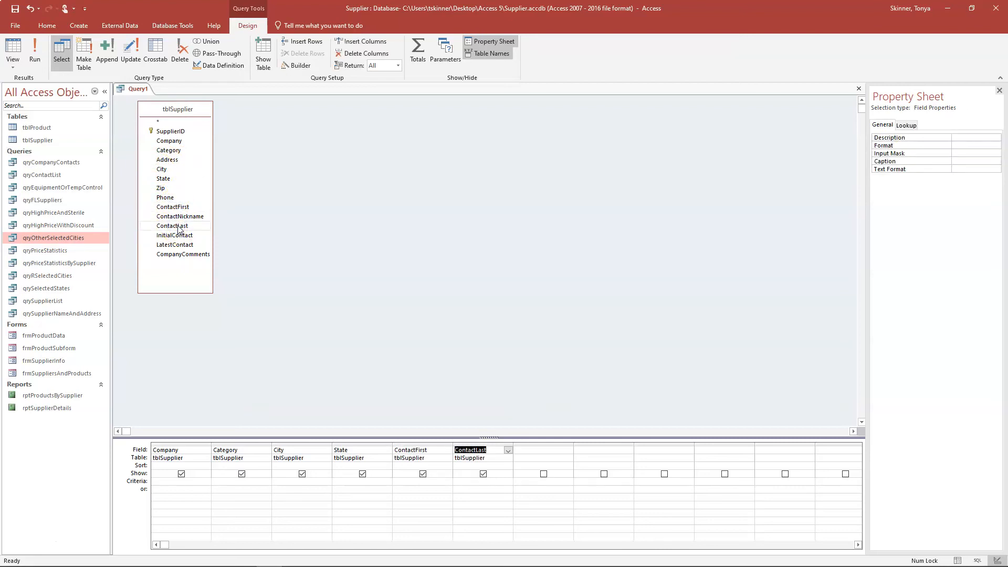
pyautogui.doubleClick(163, 197)
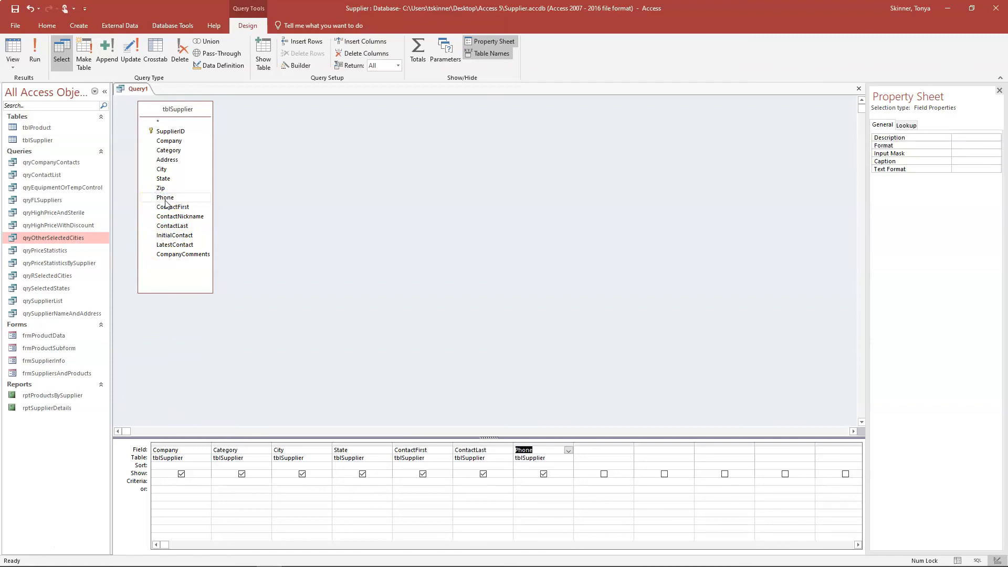
# - Sort City ascending and enter MO as a trial State criterion
pyautogui.click(326, 464)
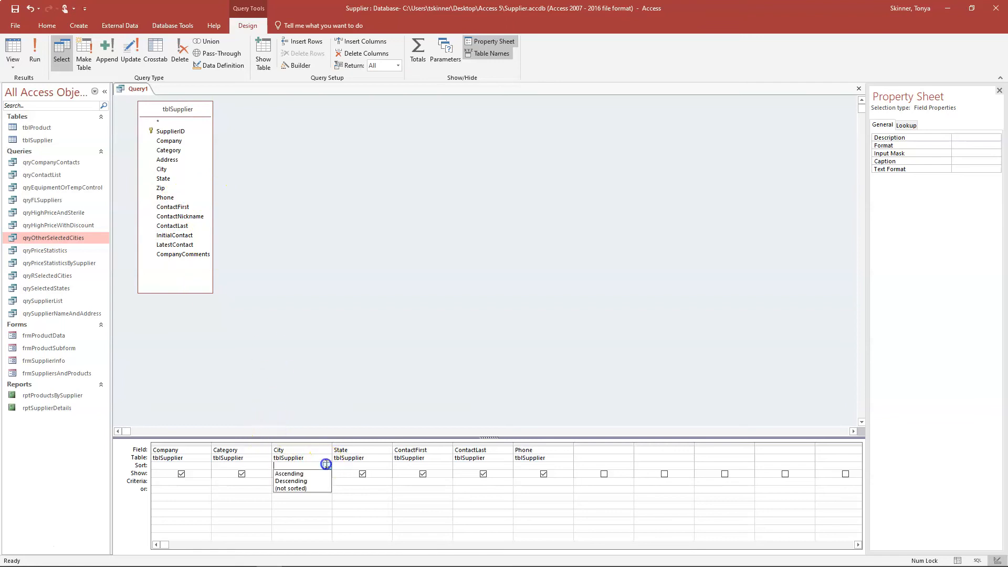
pyautogui.click(320, 473)
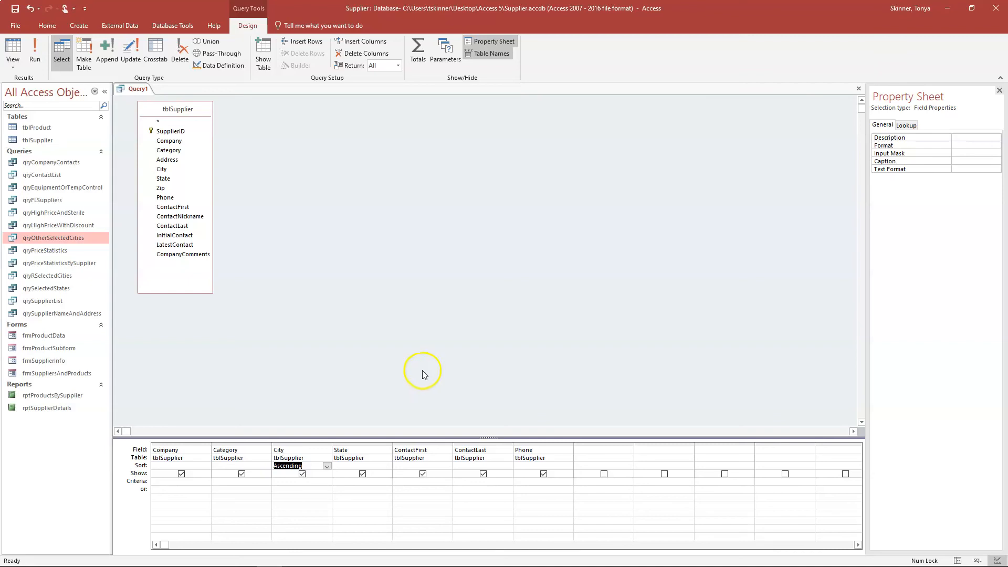
pyautogui.click(338, 482)
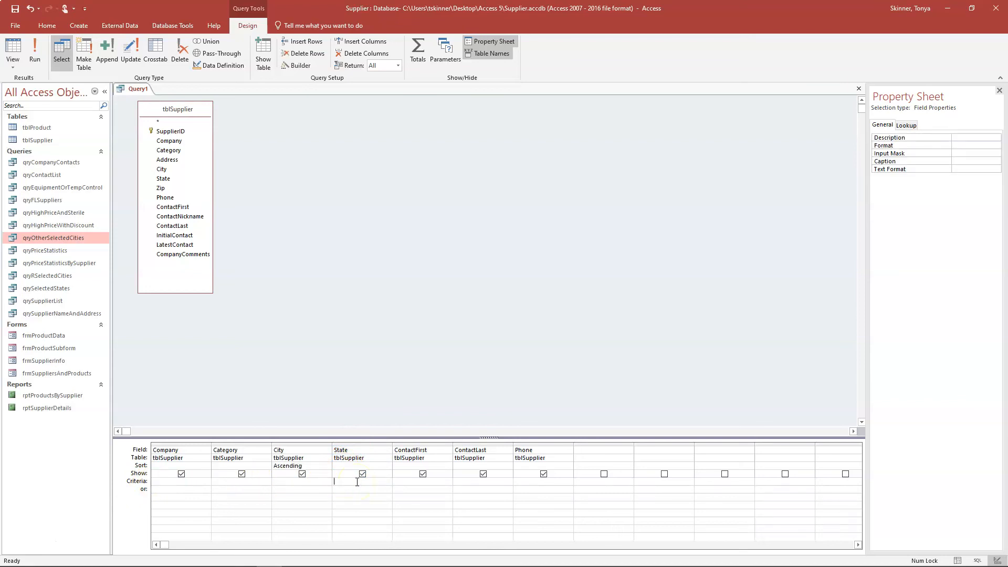
pyautogui.write('MO')
pyautogui.press('Tab')
# - Replace the MO criterion with the parameter prompt [Type the state:]
pyautogui.hotkey('shift', 'Tab')
pyautogui.press('Delete')
pyautogui.write('[Type the state:')
pyautogui.click(383, 483)
pyautogui.click(42, 57)
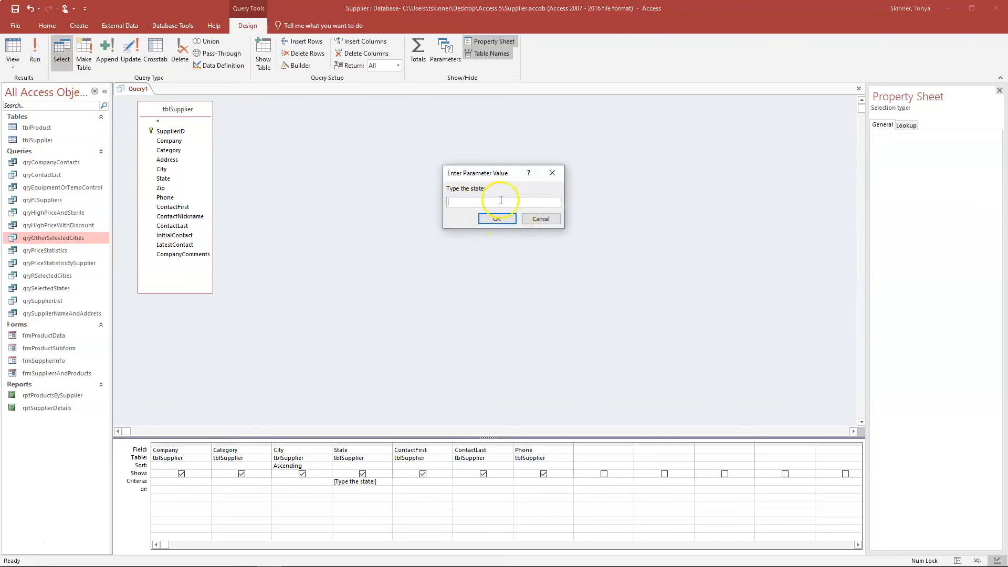
pyautogui.click(501, 219)
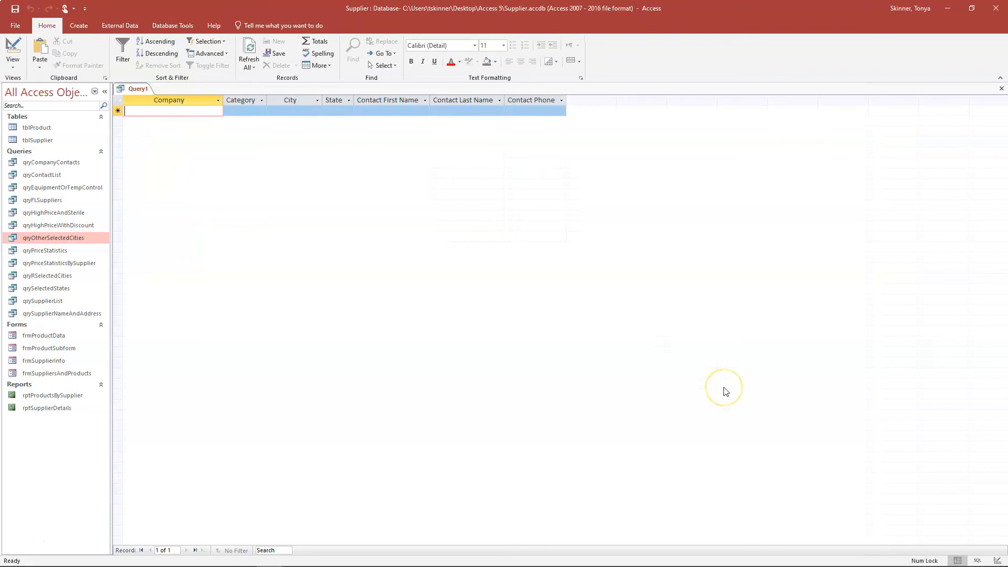
pyautogui.click(12, 50)
pyautogui.click(35, 51)
pyautogui.write('WI')
pyautogui.click(501, 219)
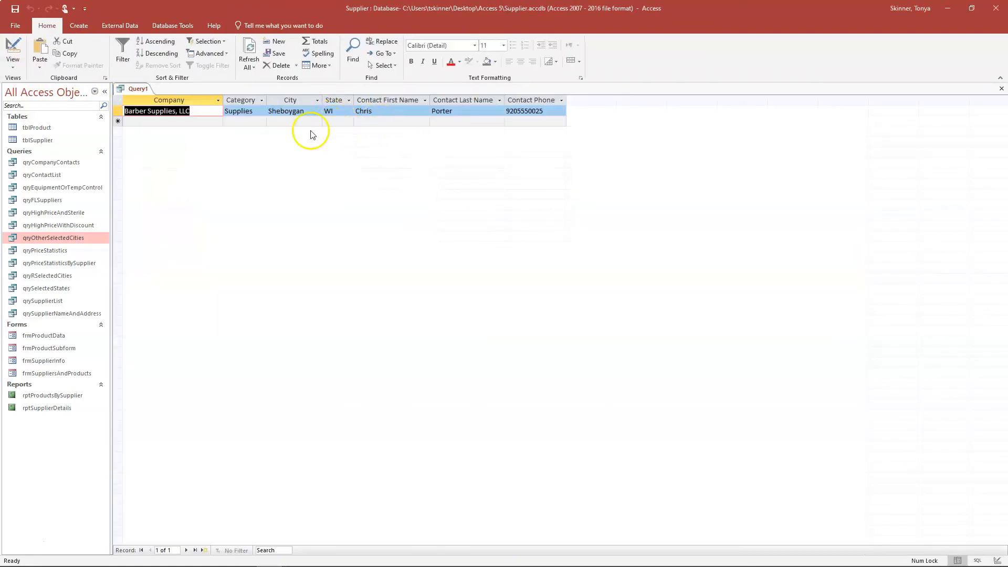
pyautogui.click(12, 51)
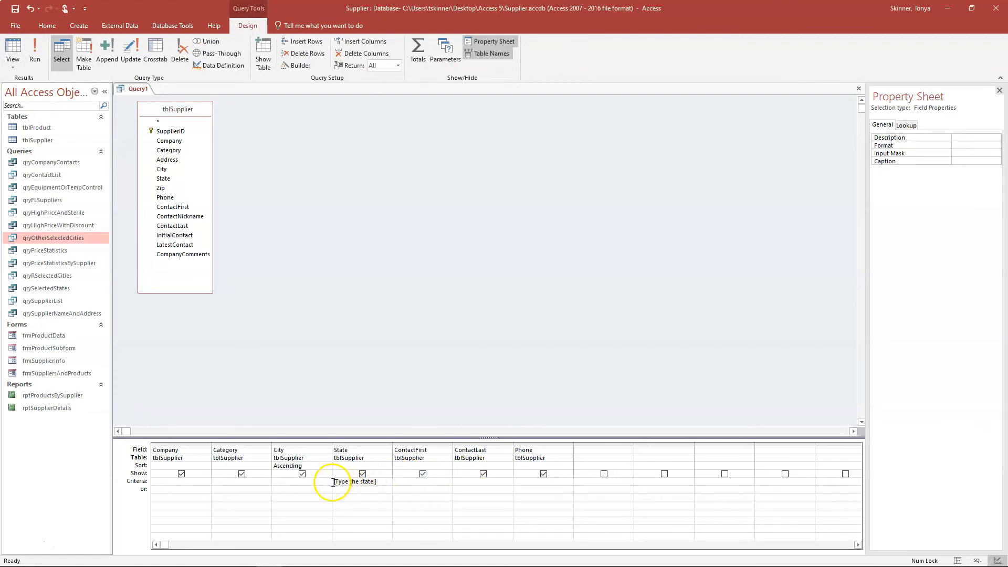
# - In the Zoom box, add Like before the [Type the state:] prompt in the State criterion
pyautogui.rightClick(382, 481)
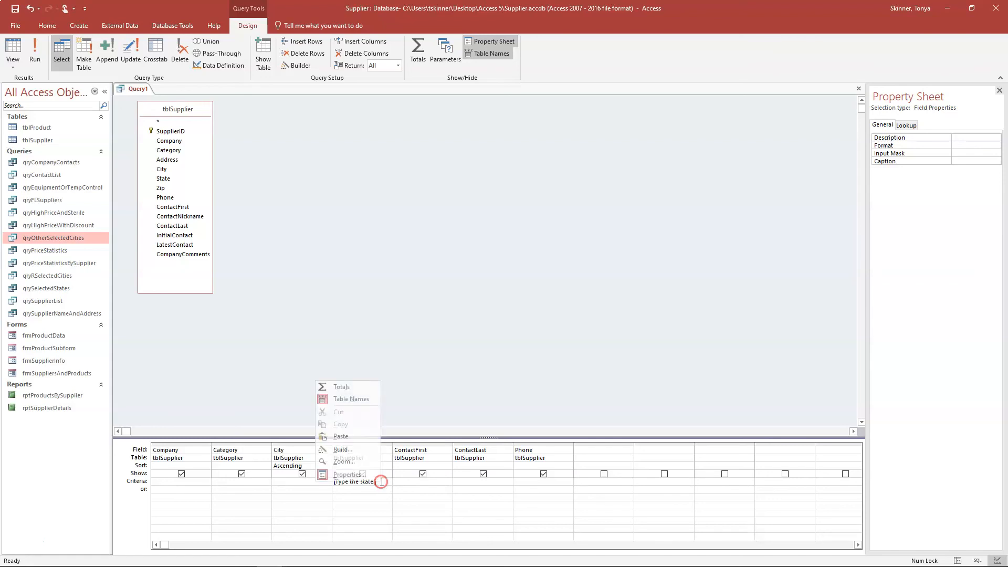
pyautogui.click(349, 470)
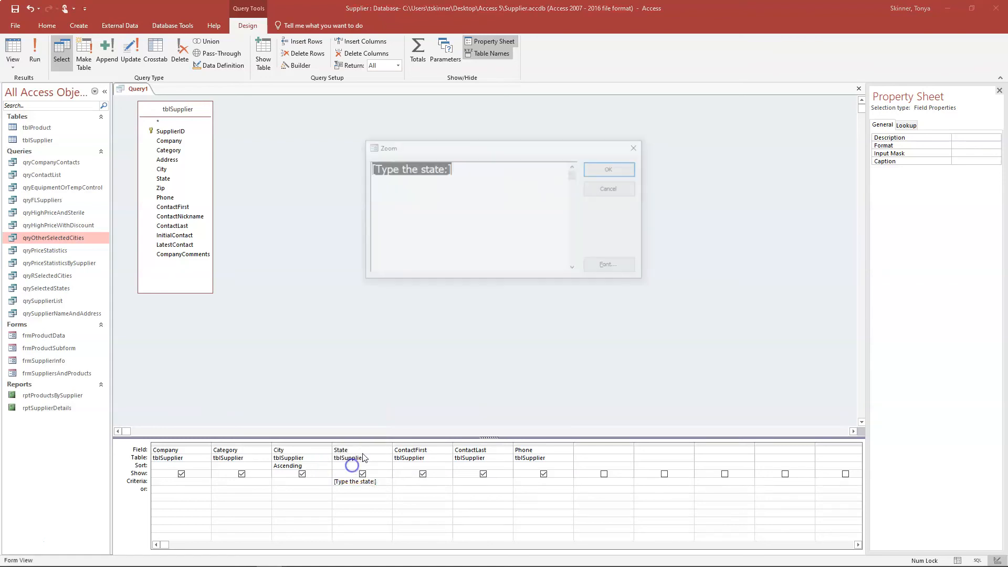
pyautogui.click(451, 234)
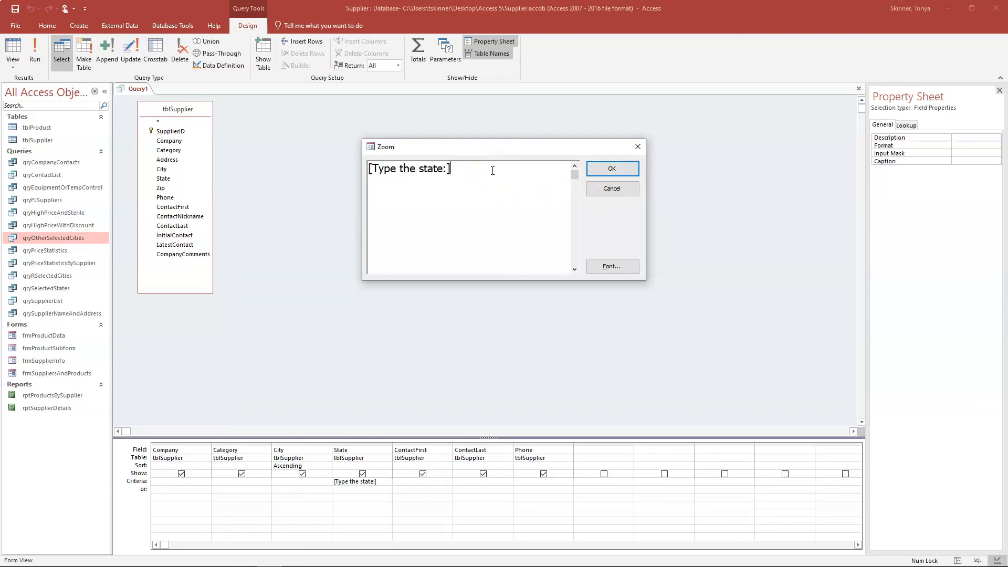
pyautogui.click(368, 168)
pyautogui.write('Like')
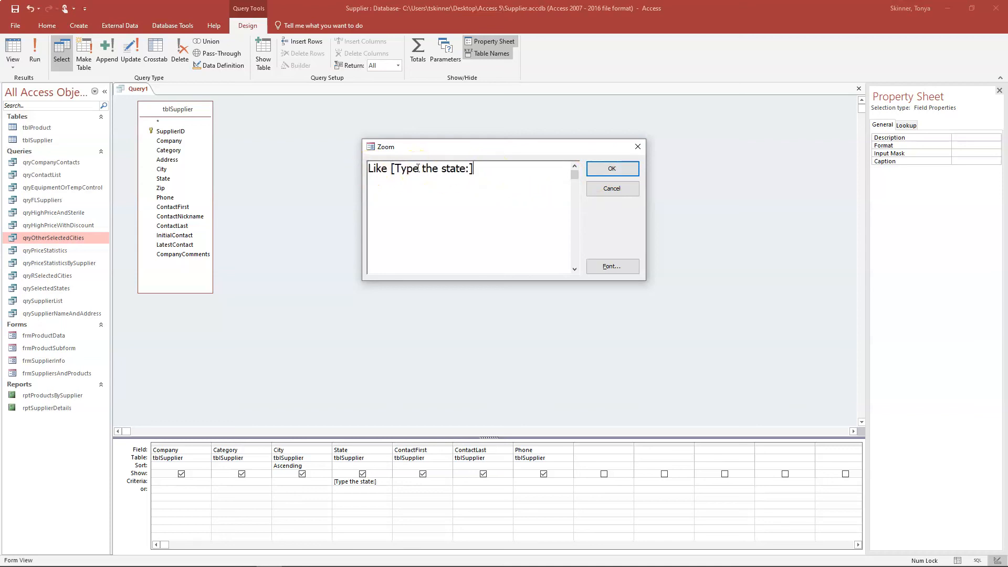
pyautogui.press('BackSpace')
pyautogui.click(611, 168)
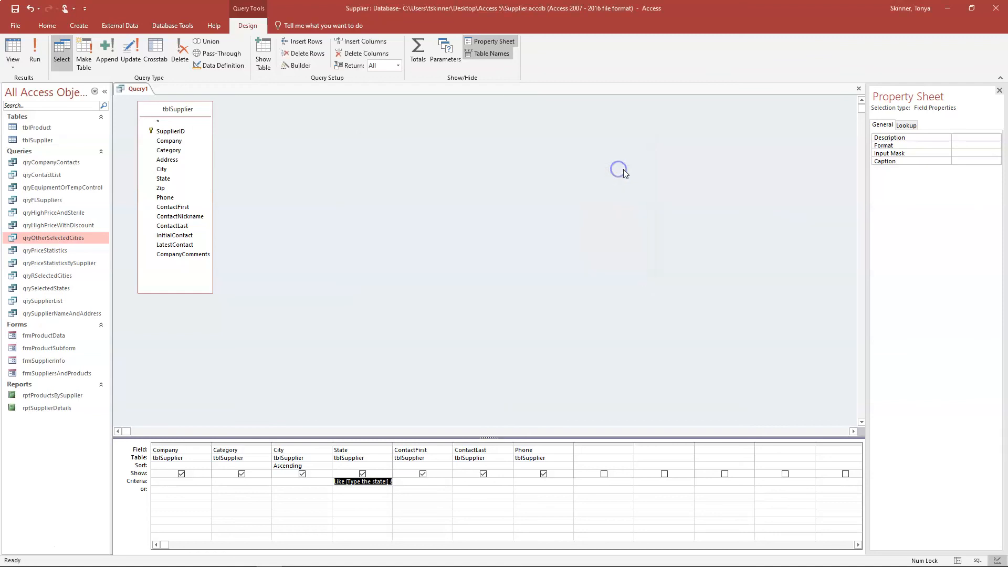
pyautogui.click(34, 51)
pyautogui.click(489, 216)
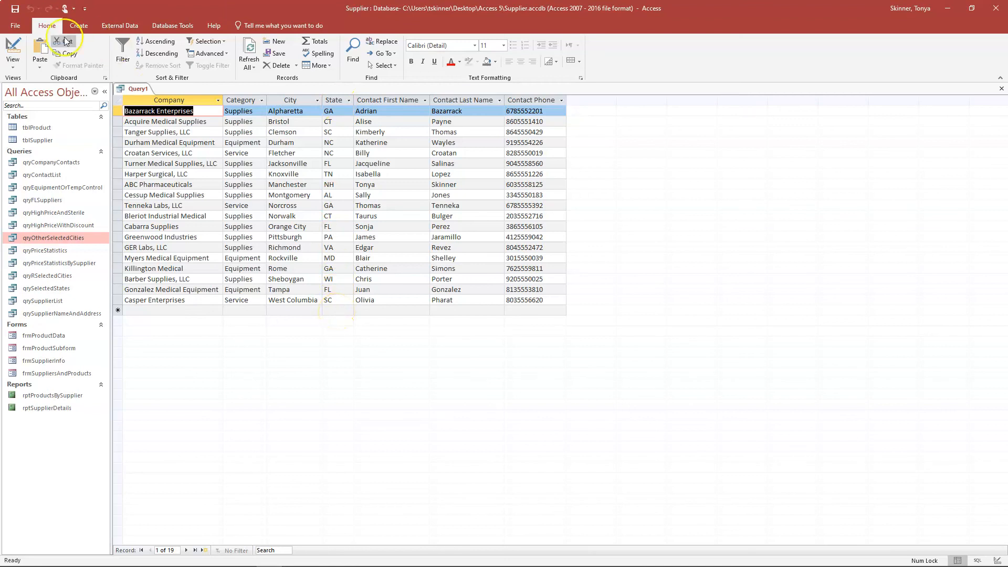
pyautogui.click(13, 50)
pyautogui.click(35, 51)
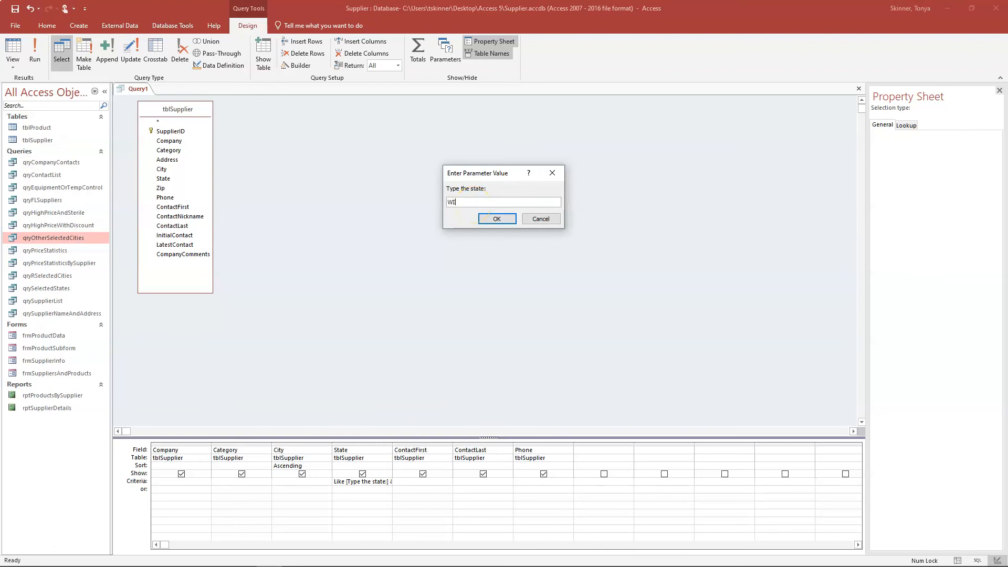
pyautogui.click(488, 216)
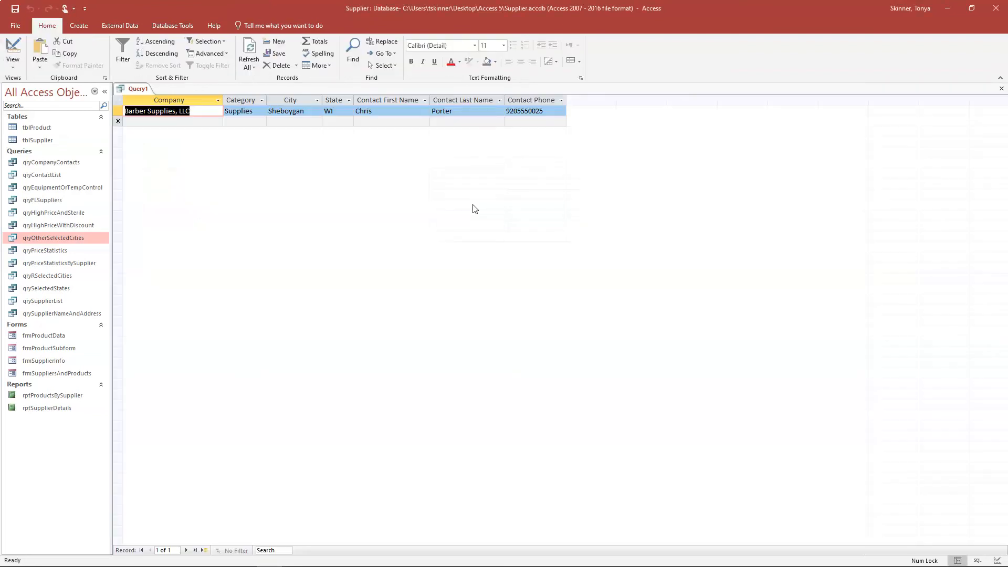
pyautogui.click(8, 48)
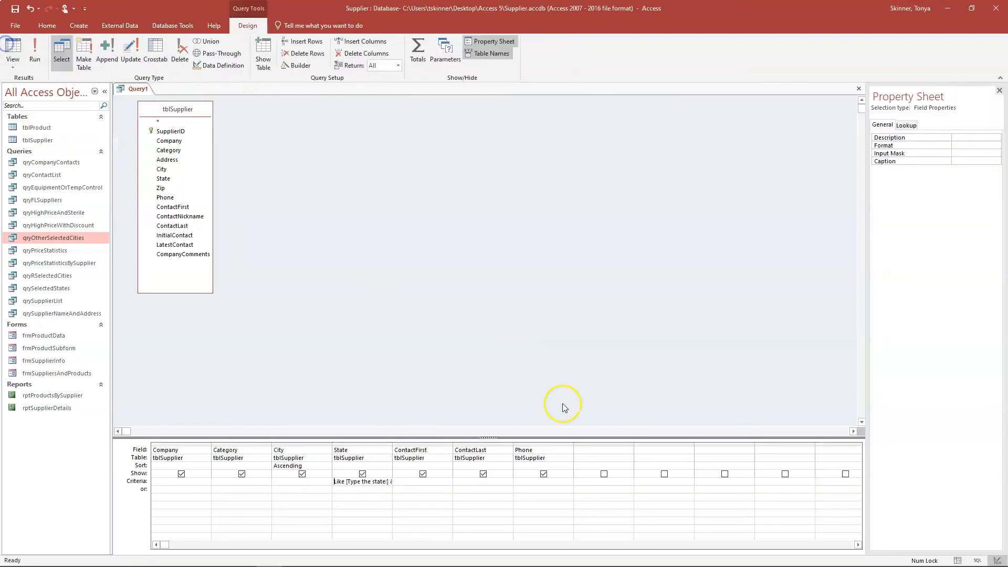
pyautogui.rightClick(375, 485)
pyautogui.click(351, 460)
pyautogui.click(466, 202)
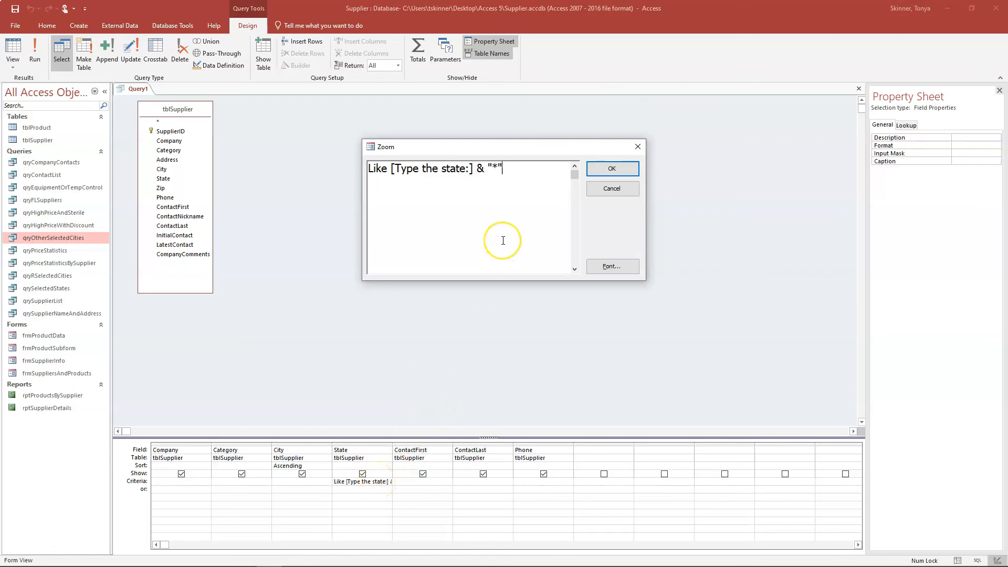
pyautogui.click(607, 169)
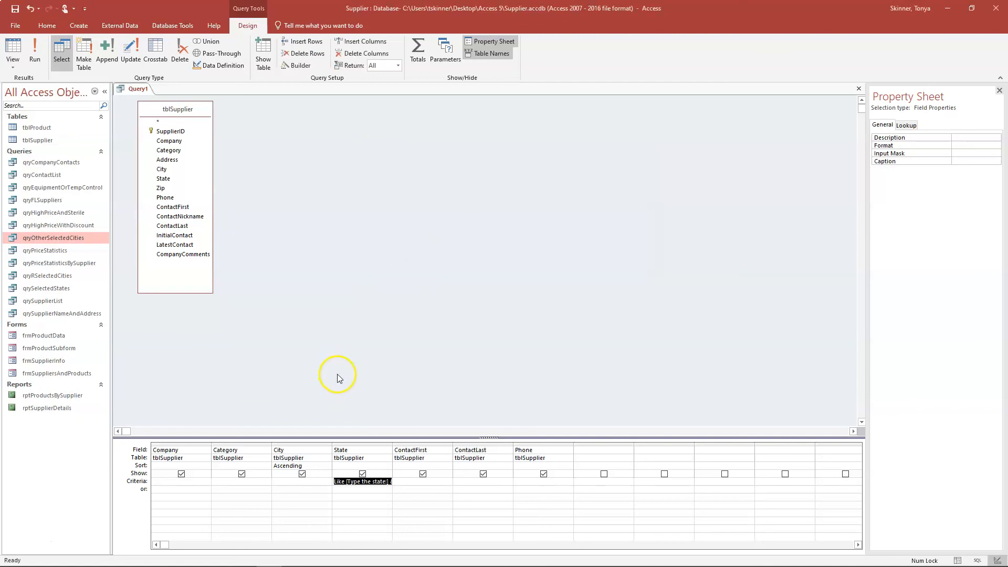
# - Save Query1 under the name qryStateParameter, then close its document tab
pyautogui.rightClick(139, 89)
pyautogui.click(150, 100)
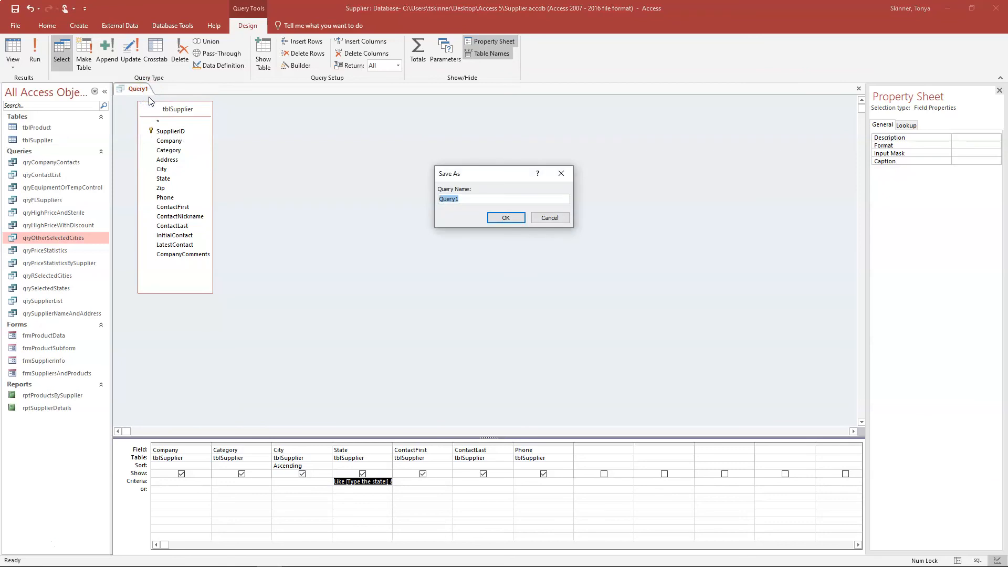
pyautogui.write('qryStateParameter')
pyautogui.click(509, 217)
pyautogui.rightClick(143, 87)
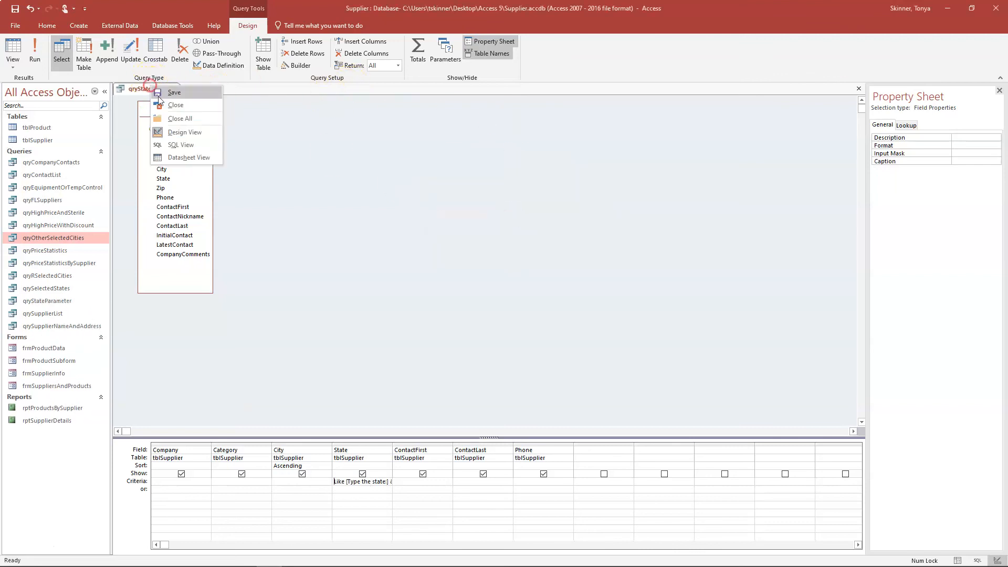
pyautogui.click(161, 104)
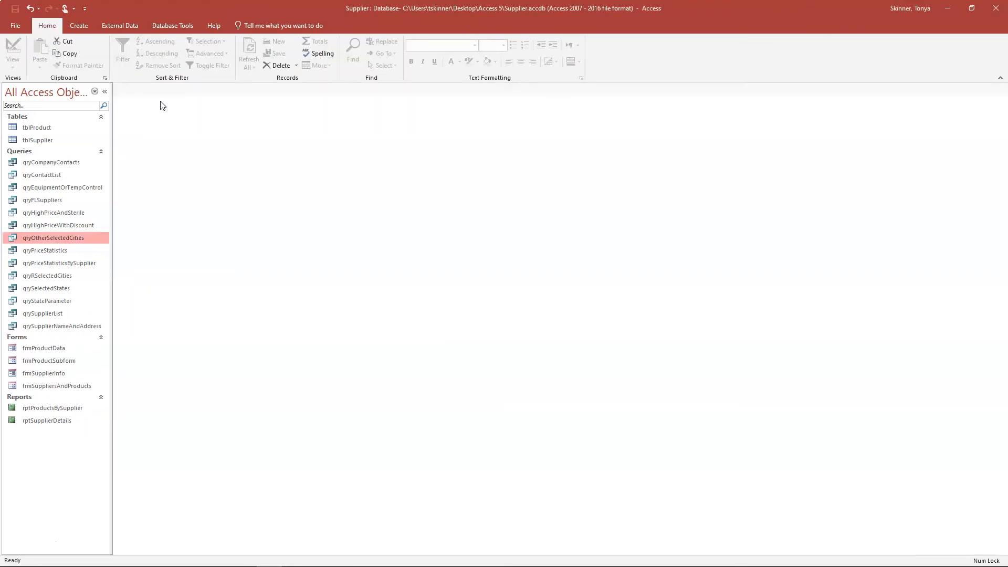